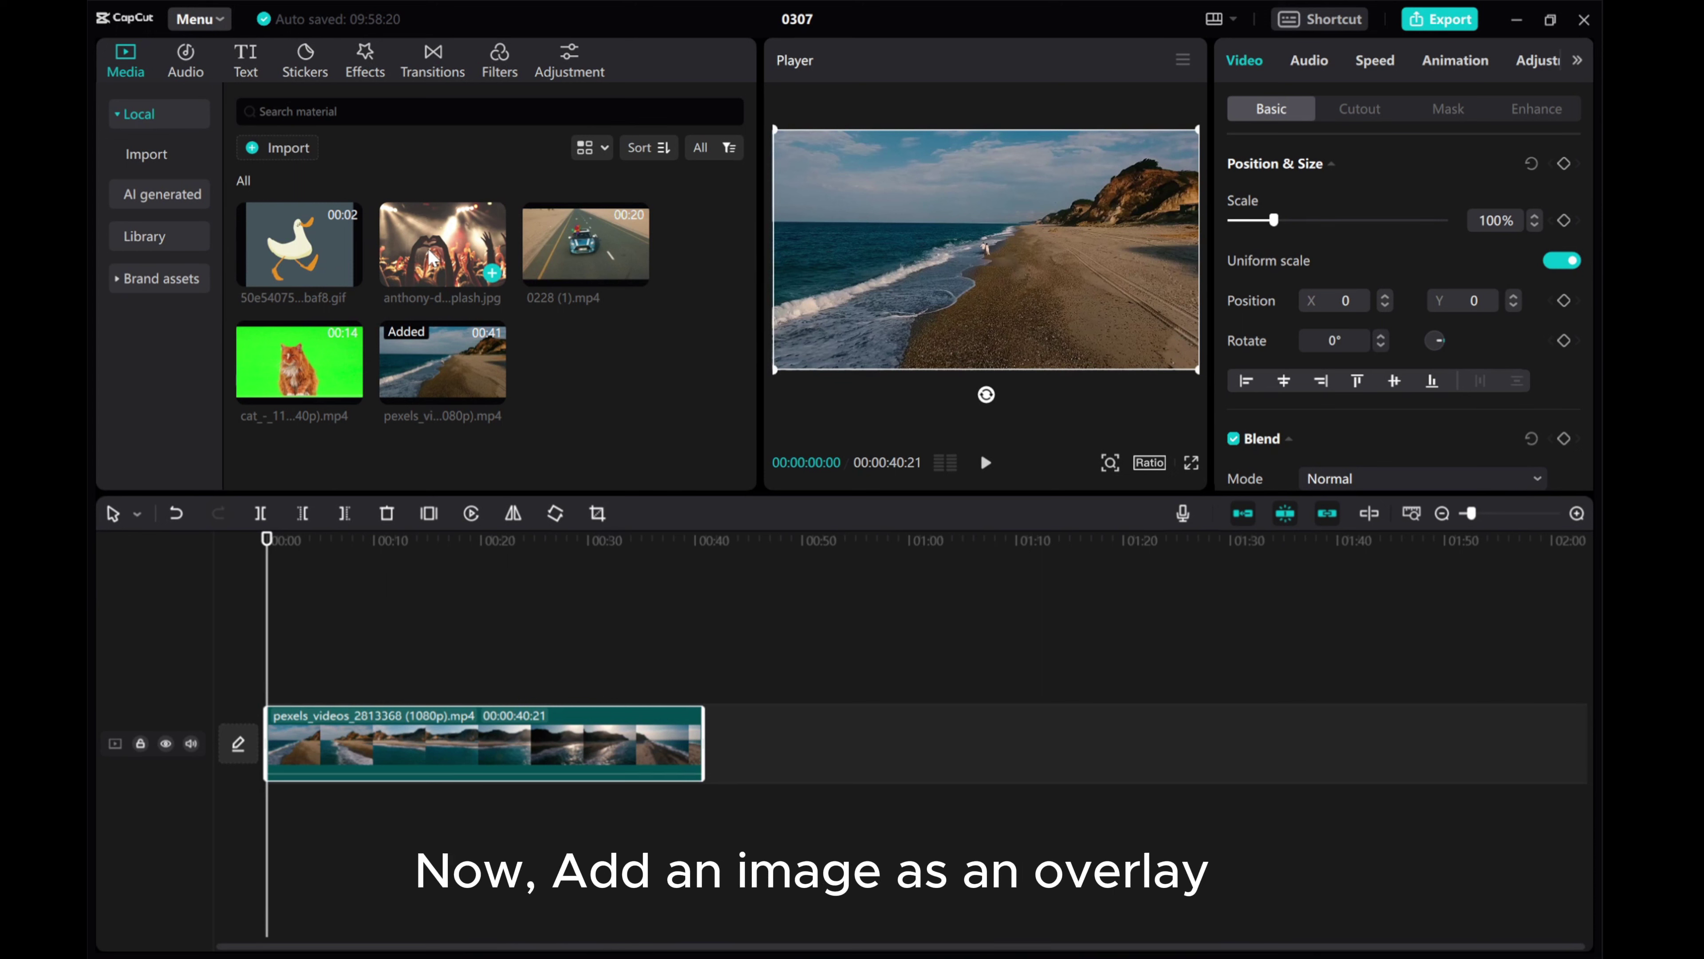
Place the concert photo above the beach clip and preview it up to about 00:00:04:25.
left_click_drag(430, 257, 280, 676)
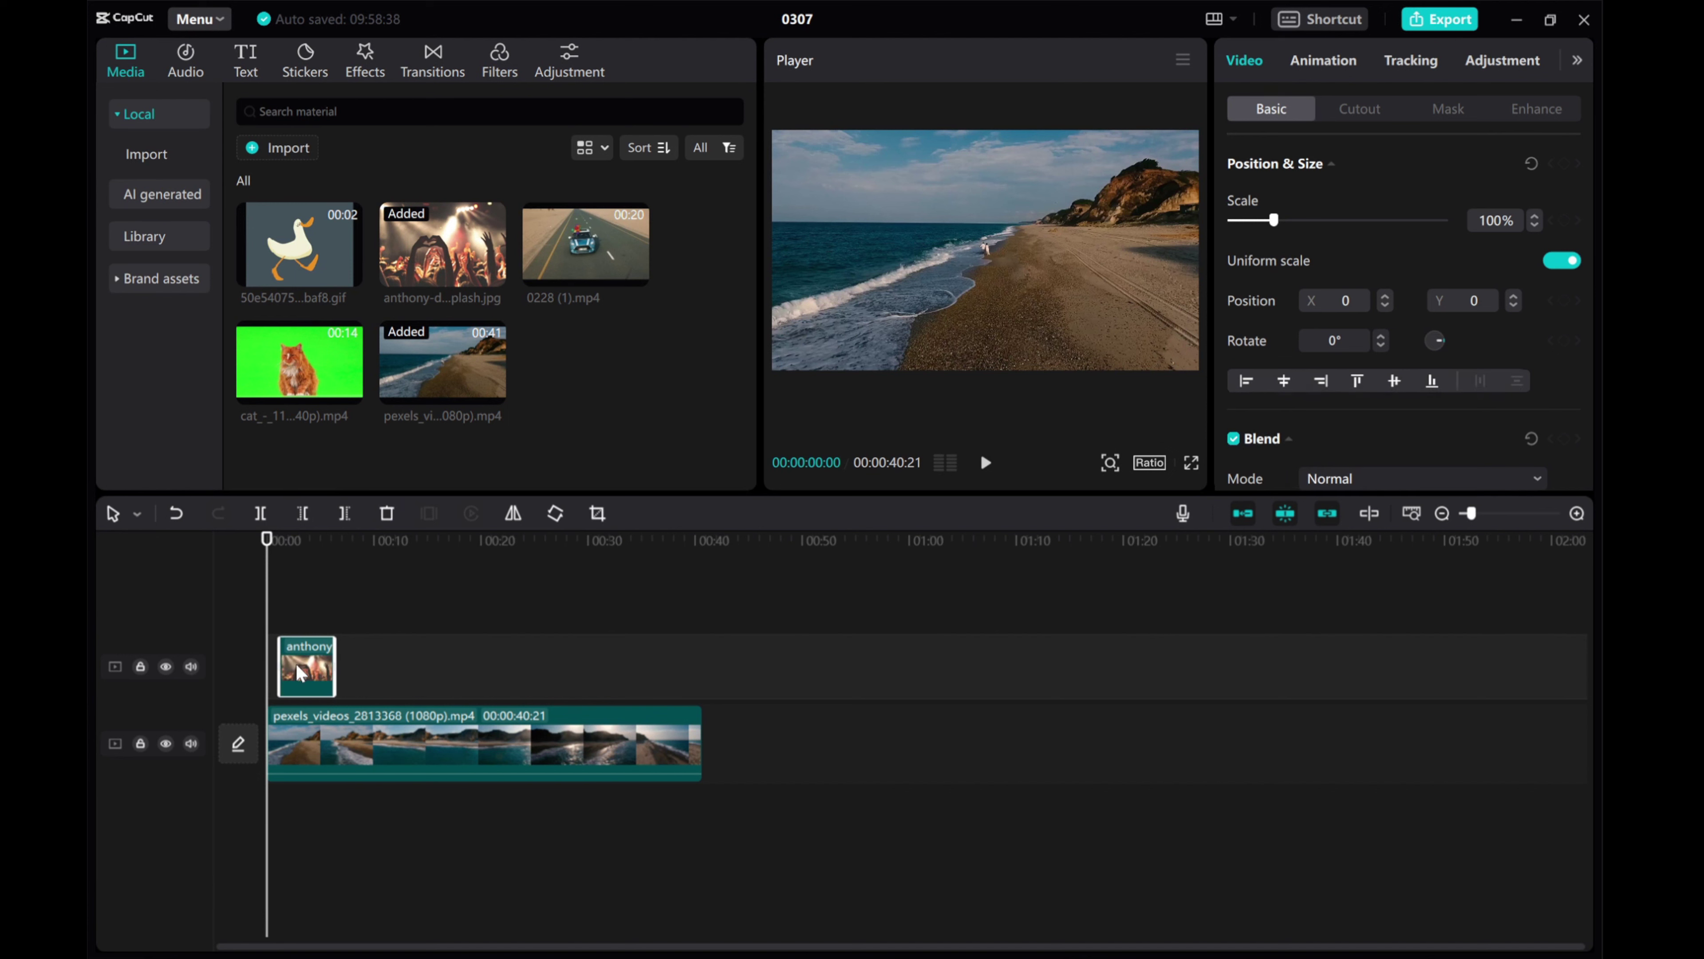
left_click(986, 468)
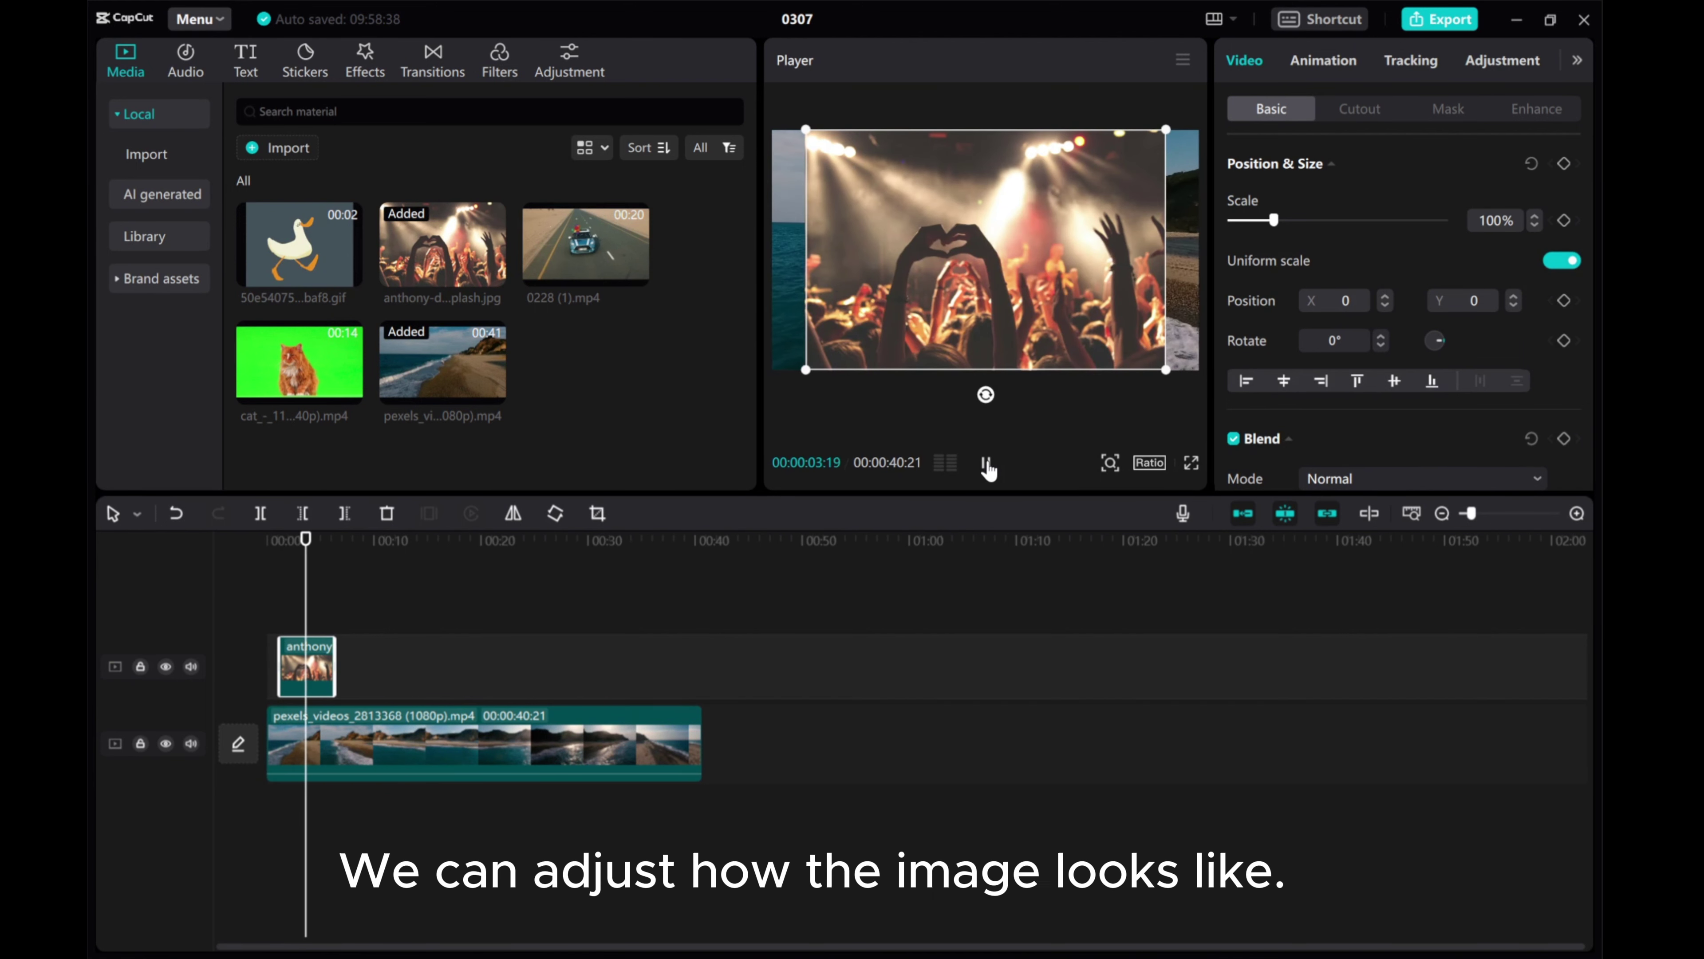
left_click(986, 463)
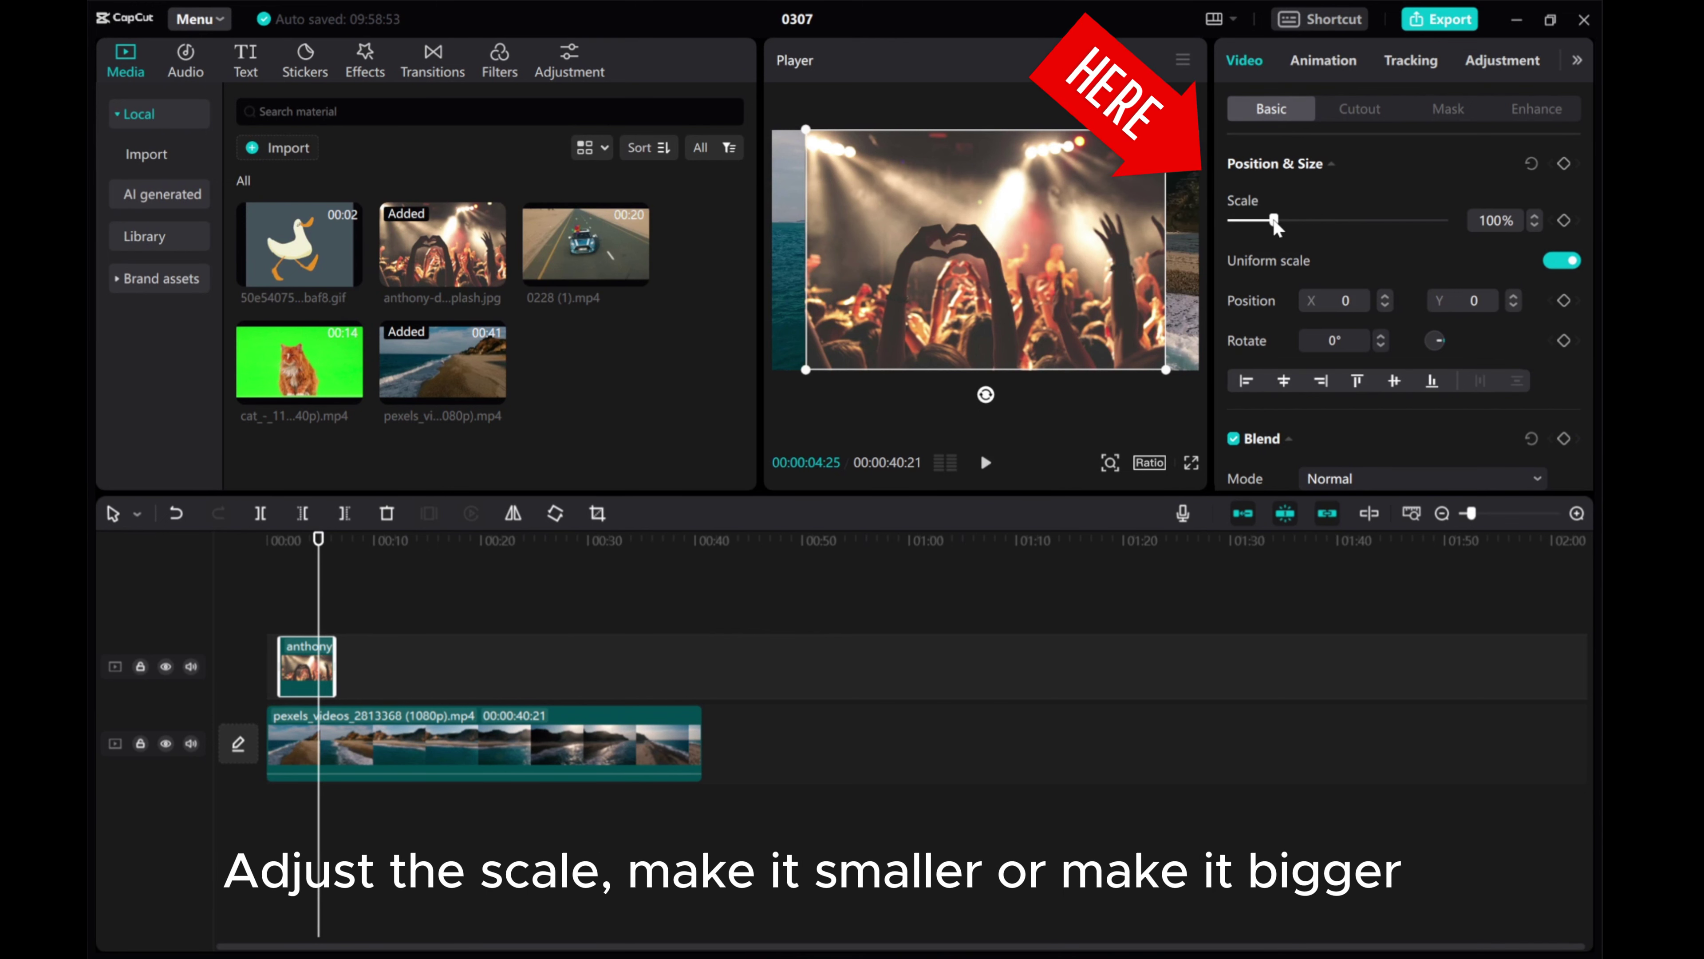
Scale the concert photo to 48%, rotate it -27°, and position it at X 1110, Y -168.
mouse_move(1273, 220)
left_mouse_down()
mouse_move(1257, 221)
mouse_move(1270, 226)
left_mouse_up()
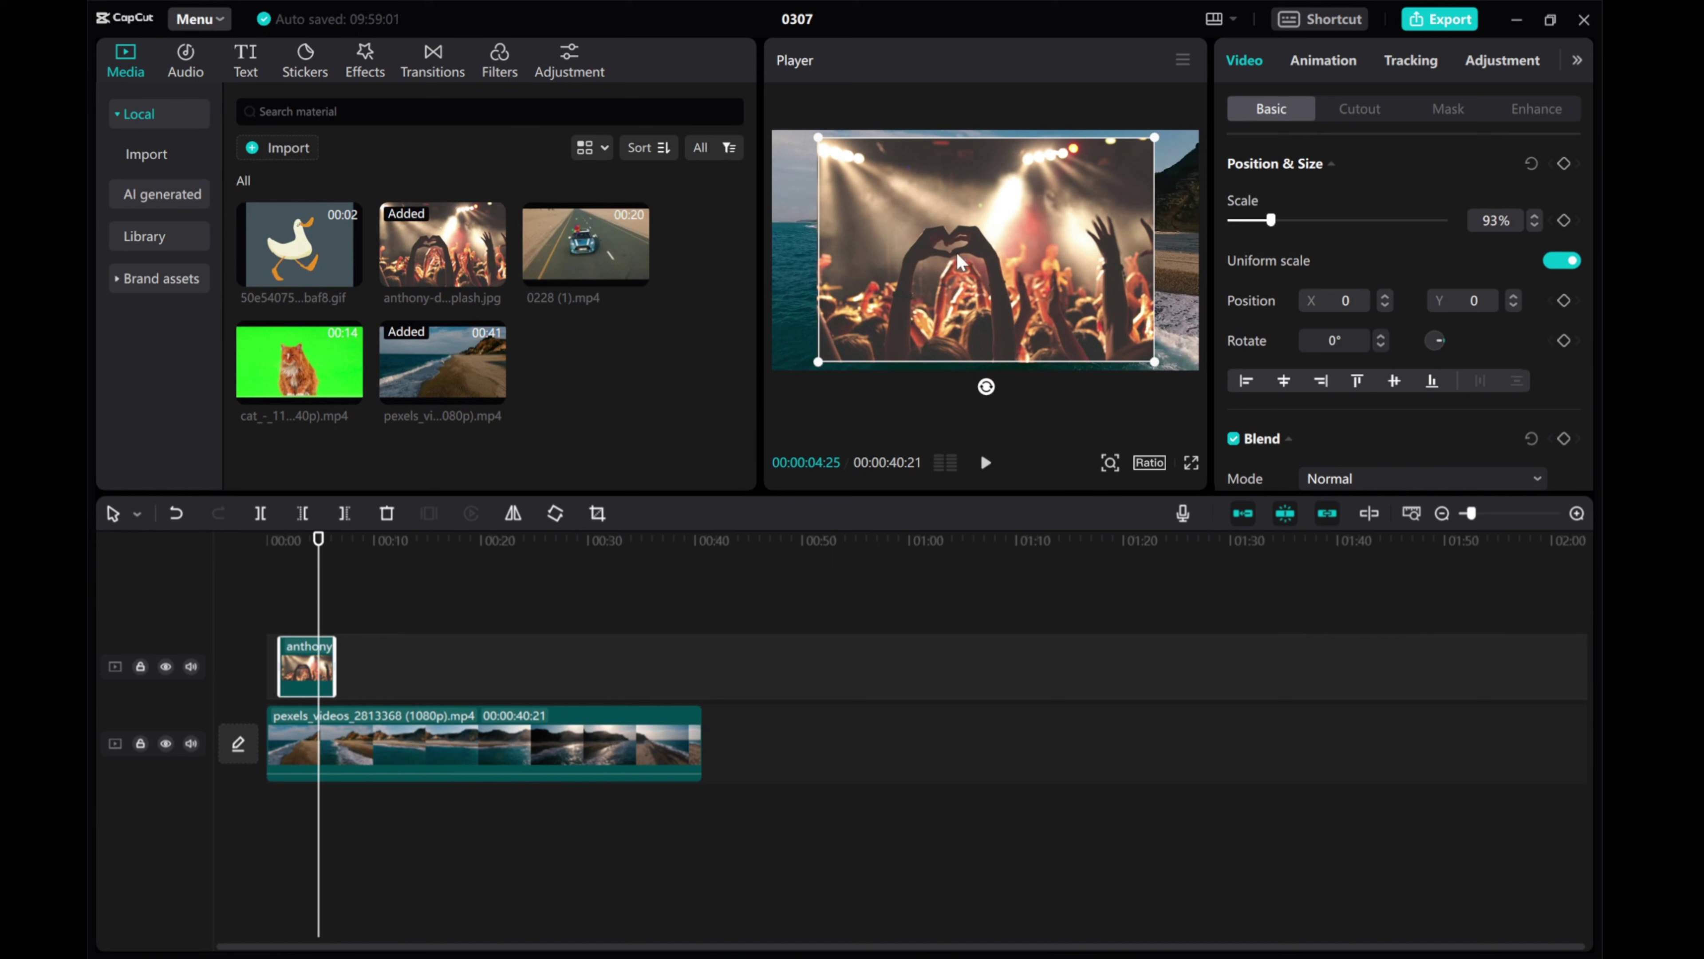
left_click_drag(1050, 269, 1012, 269)
left_click_drag(1249, 221, 1256, 229)
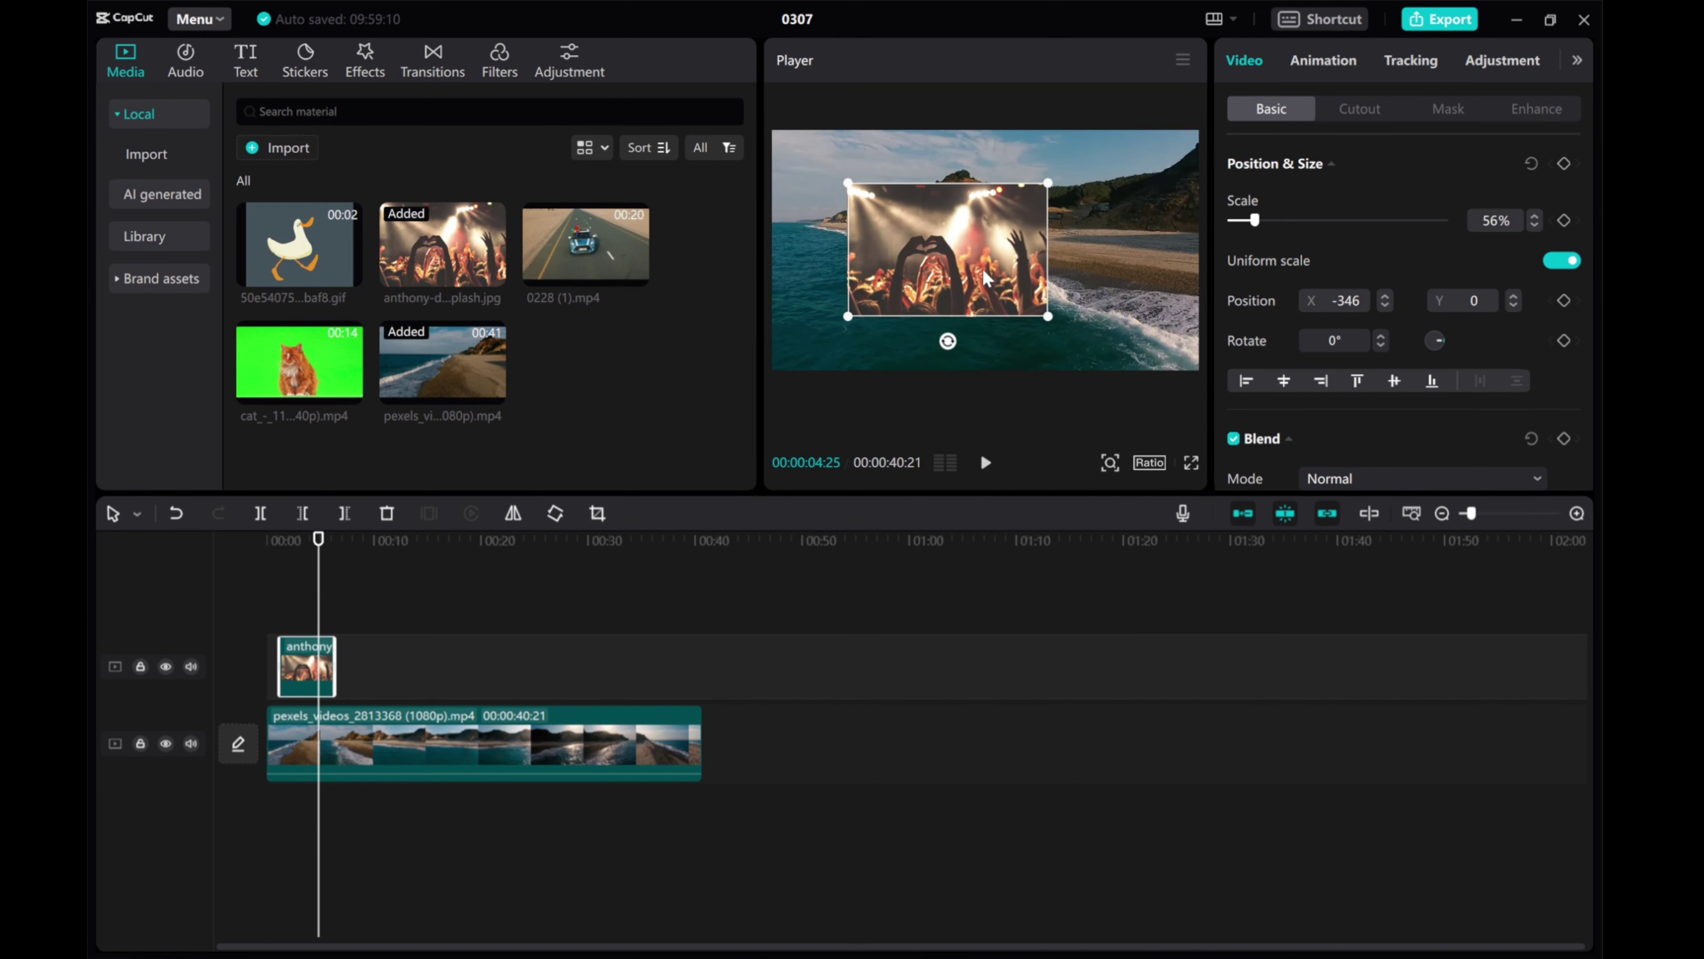
left_click_drag(982, 276, 1133, 328)
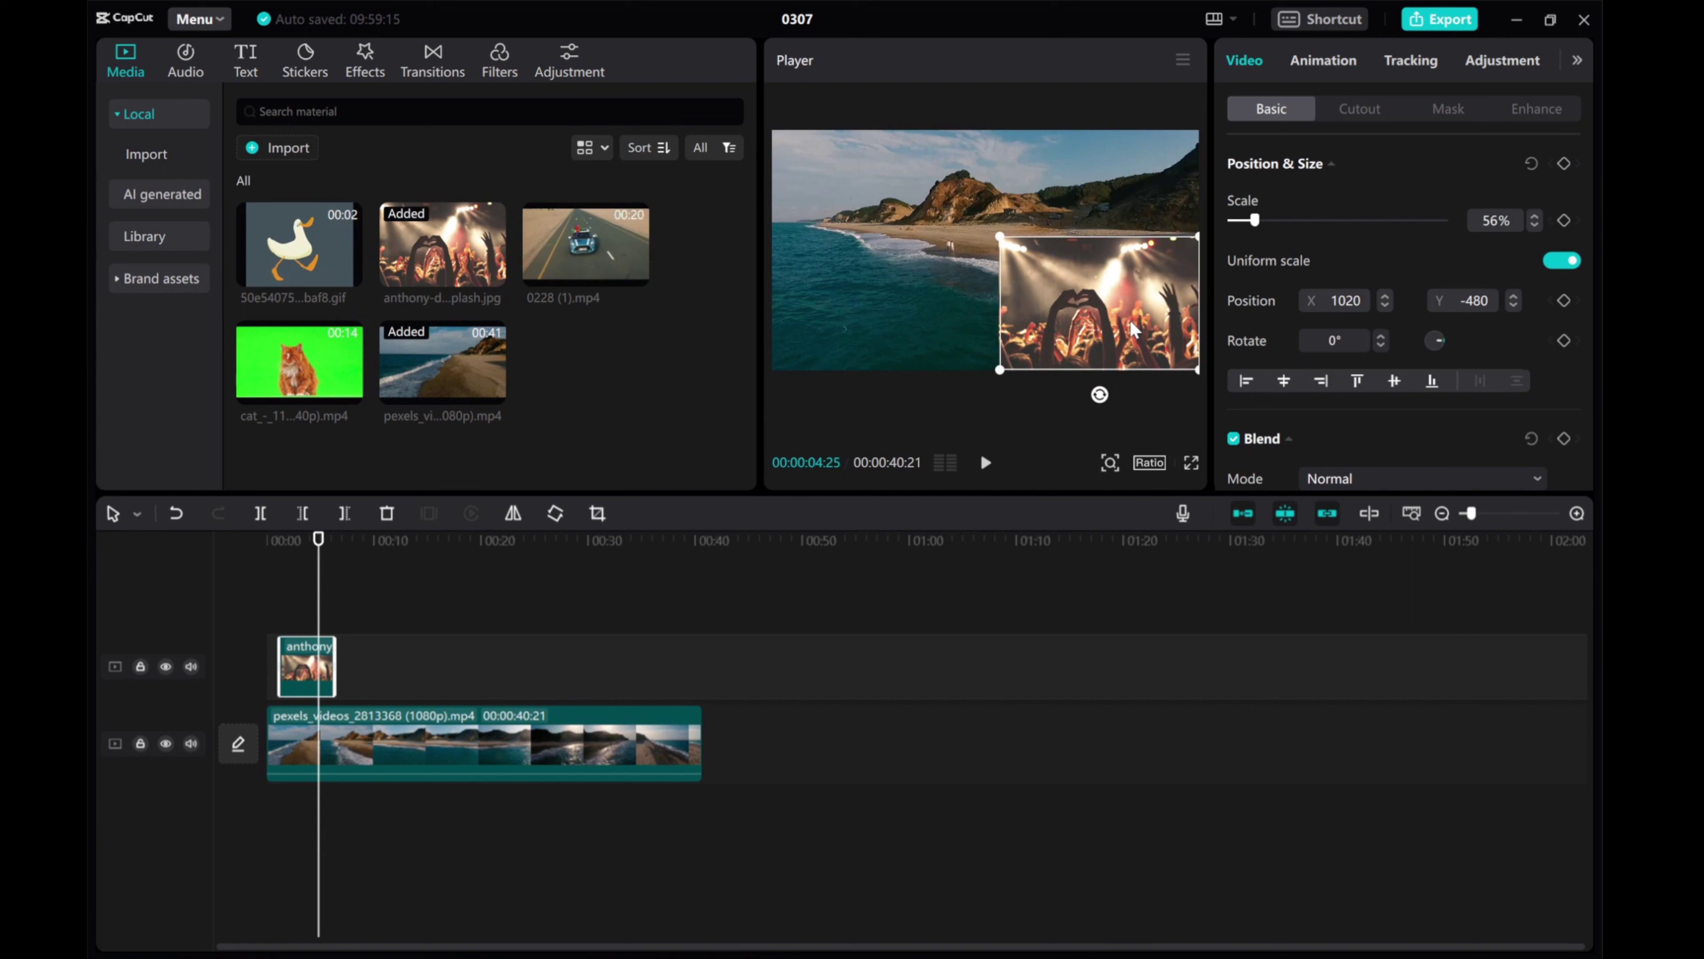
left_click_drag(1099, 394, 1156, 308)
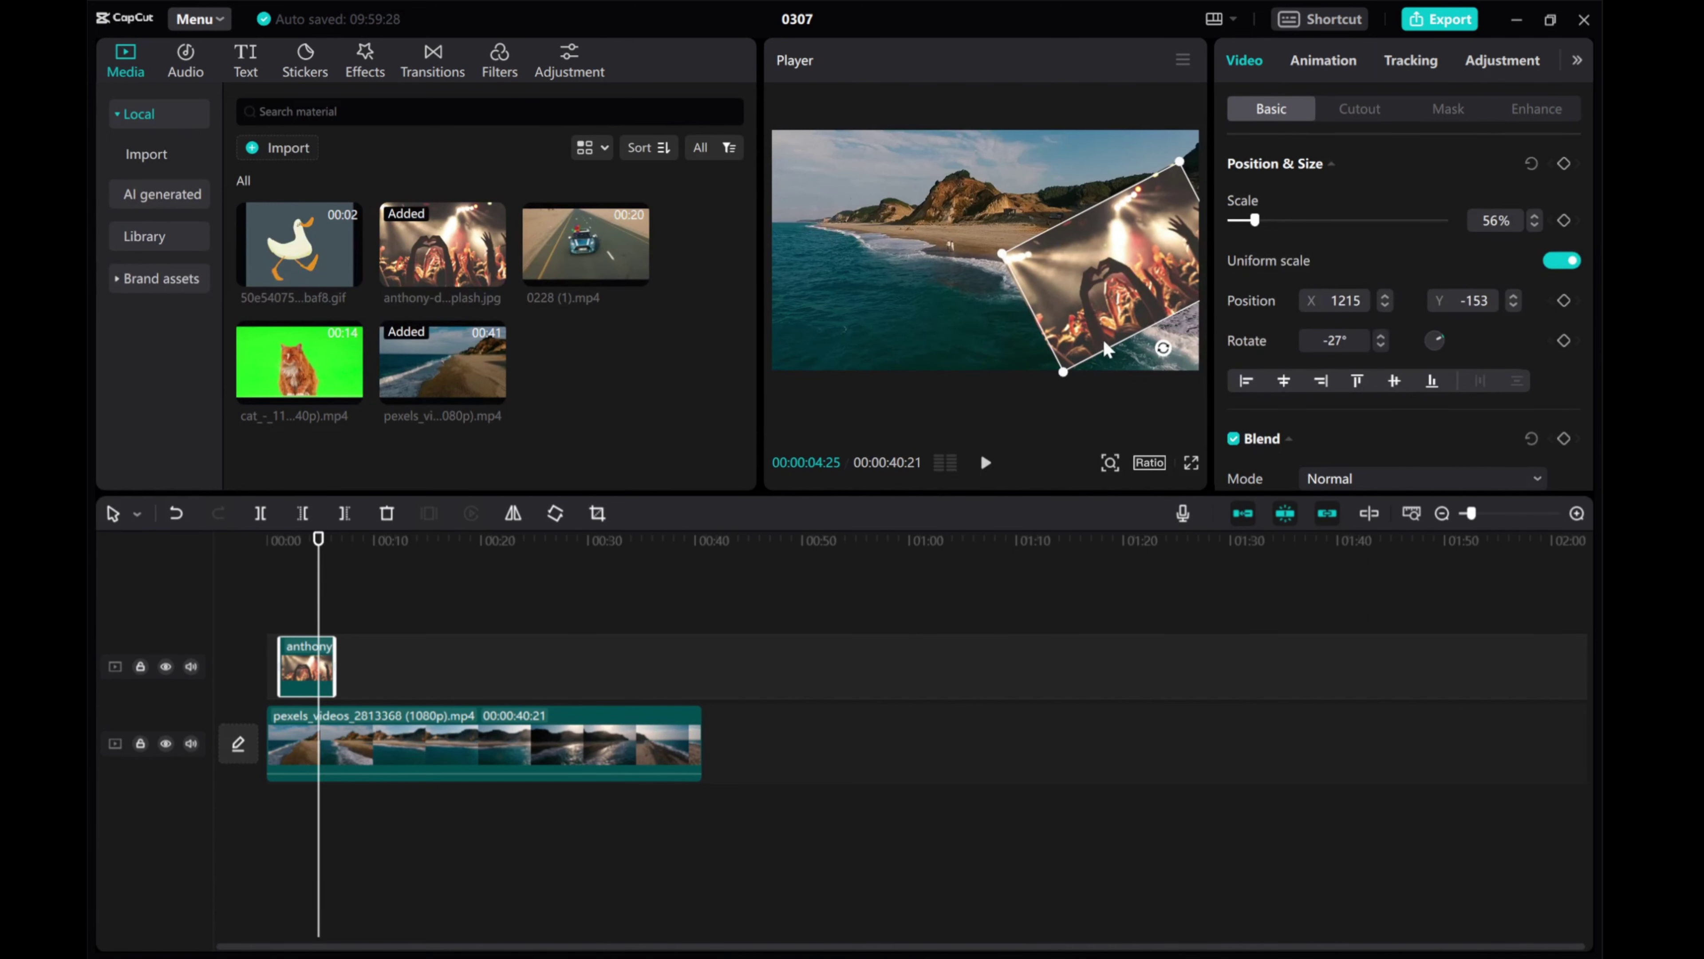
left_click_drag(1066, 372, 1059, 358)
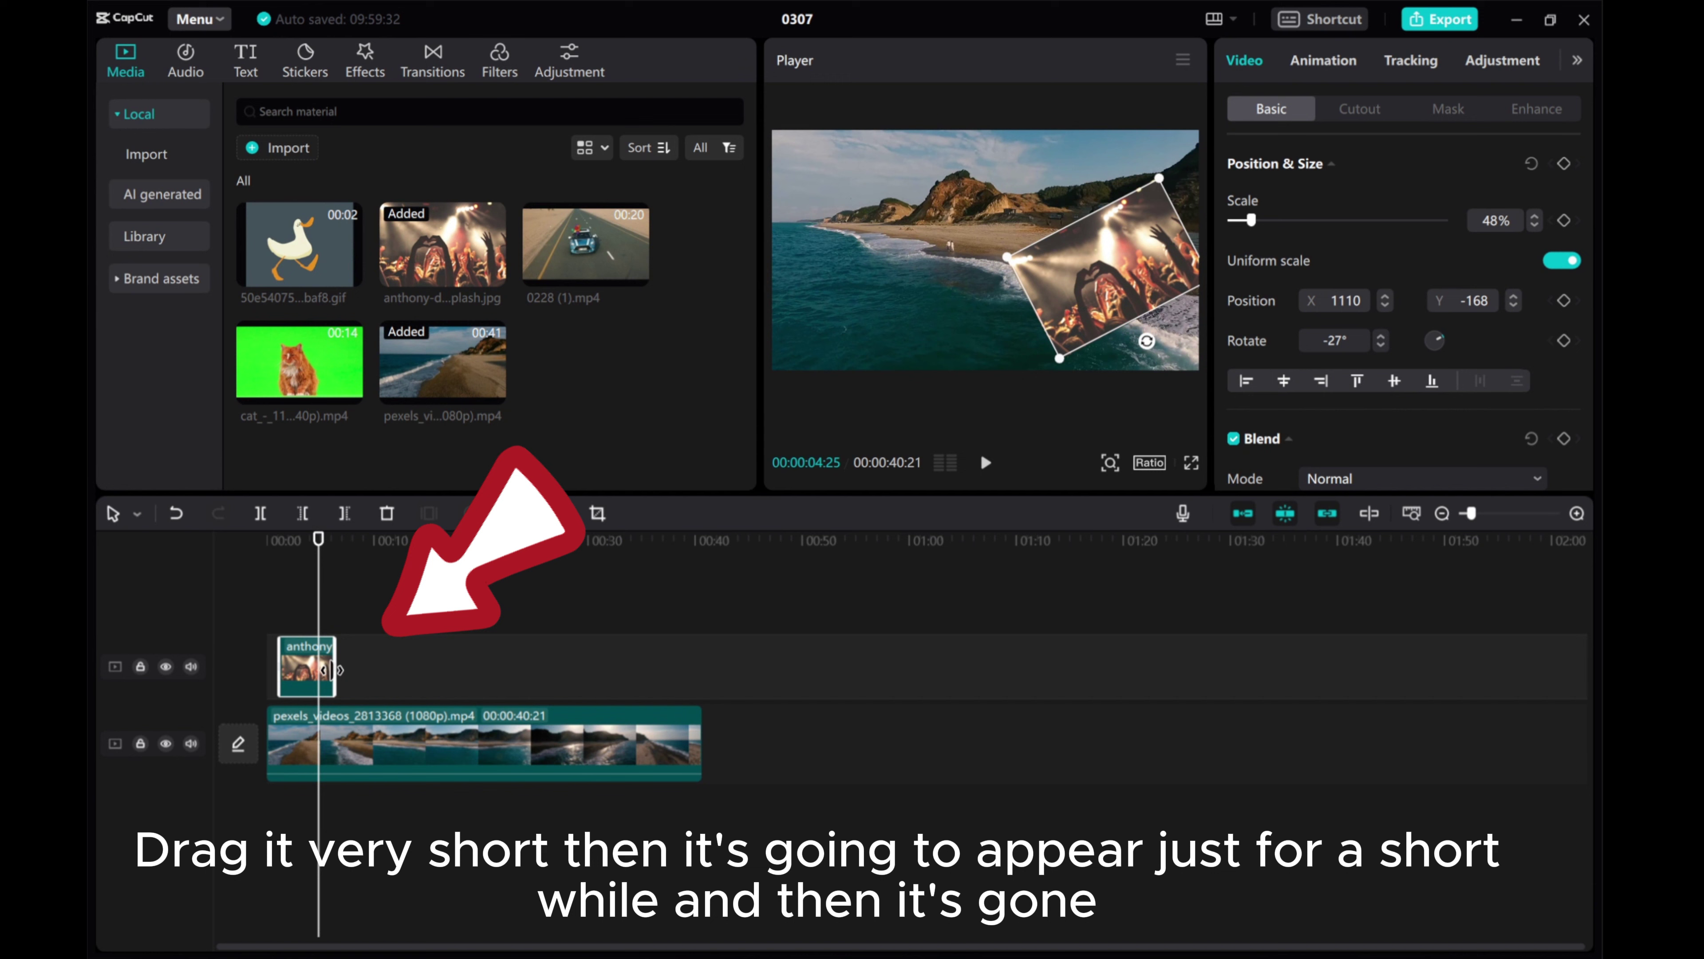
Trim the concert photo overlay shorter and preview it from the start.
left_click_drag(334, 672, 295, 673)
left_click(269, 540)
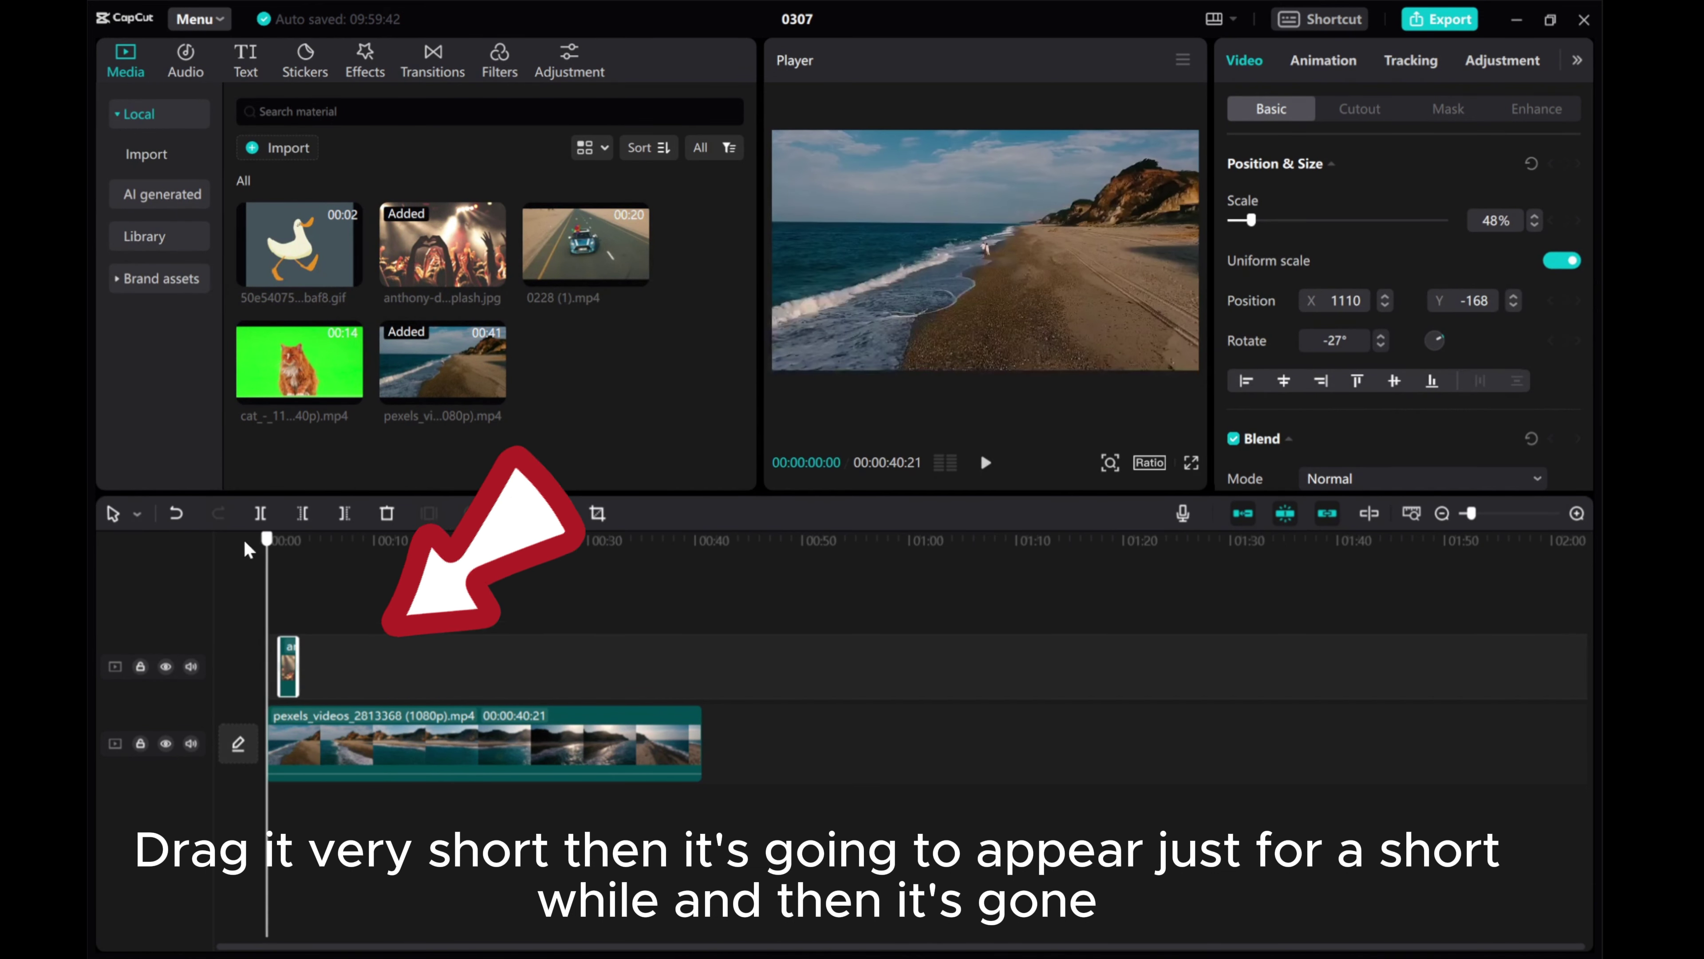
left_click(986, 464)
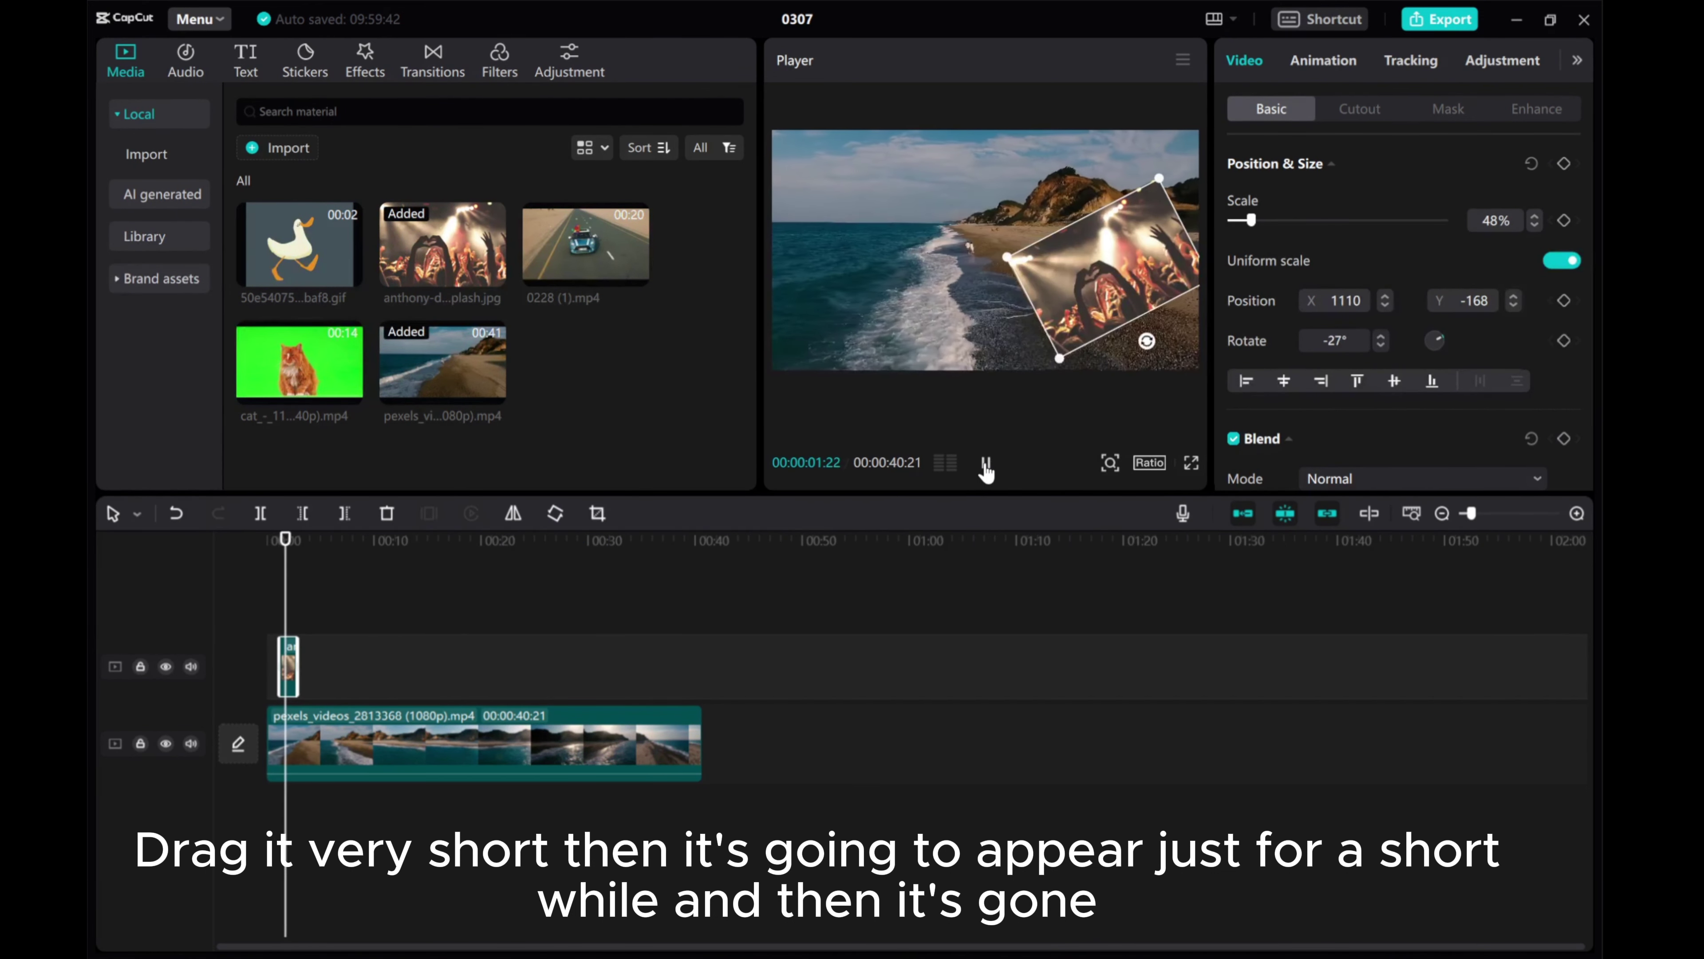
left_click(985, 463)
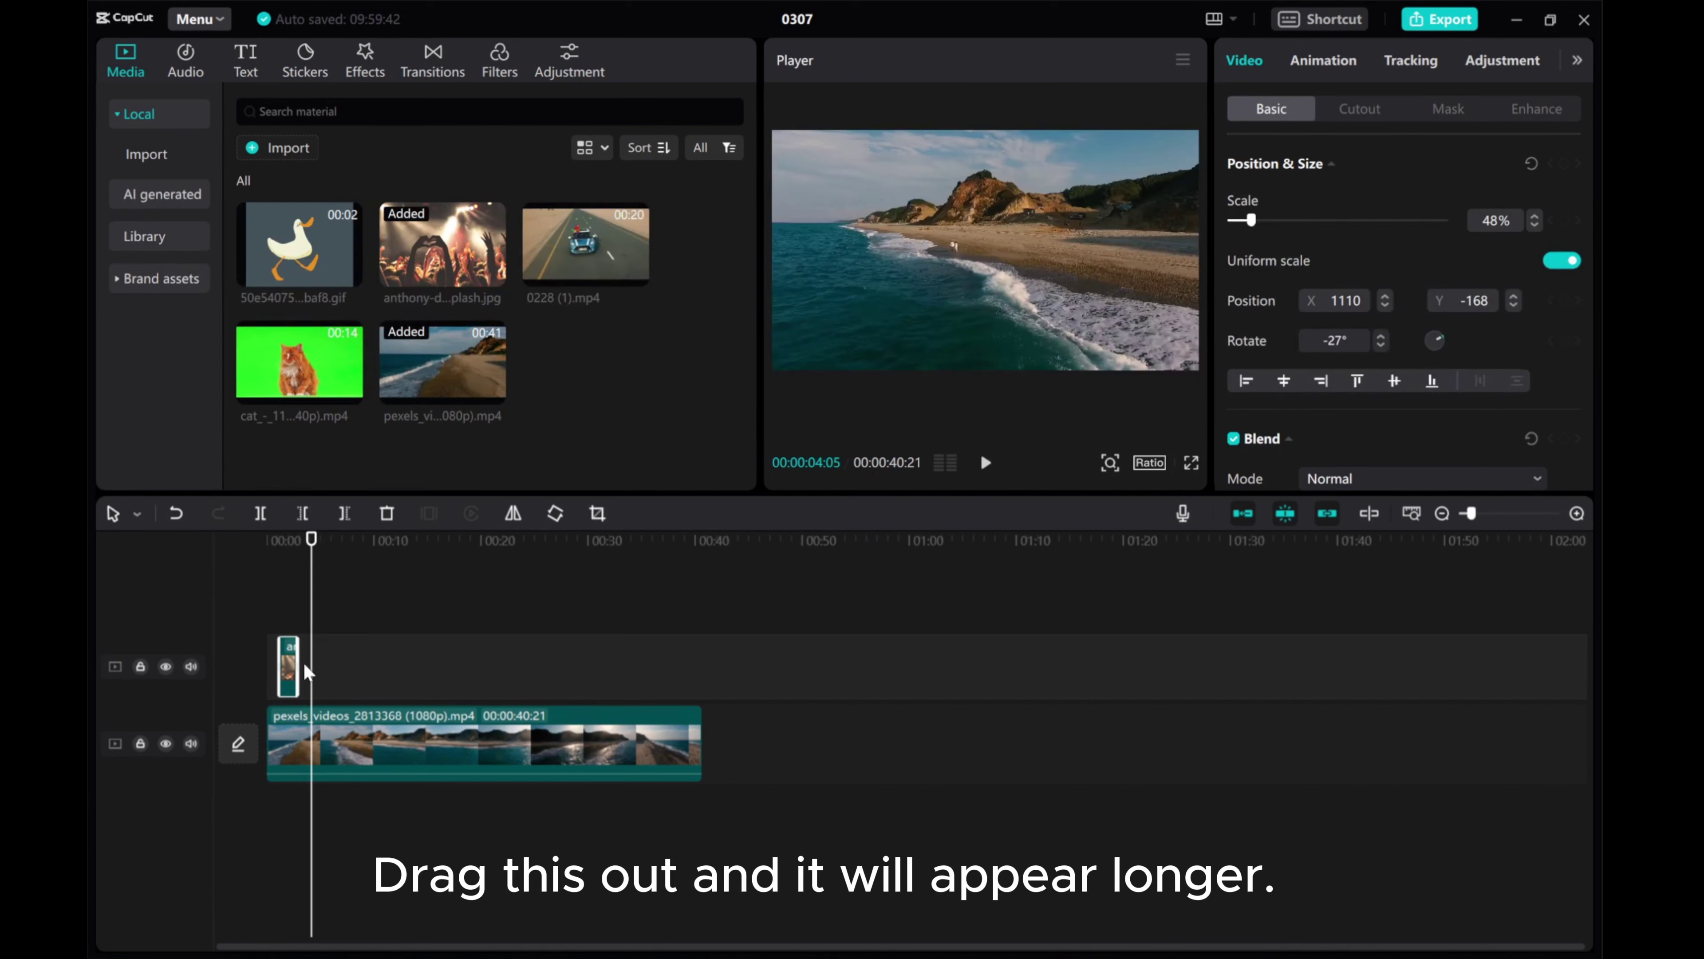
Extend the concert photo overlay a couple of seconds longer and preview it again.
left_click_drag(308, 666, 358, 666)
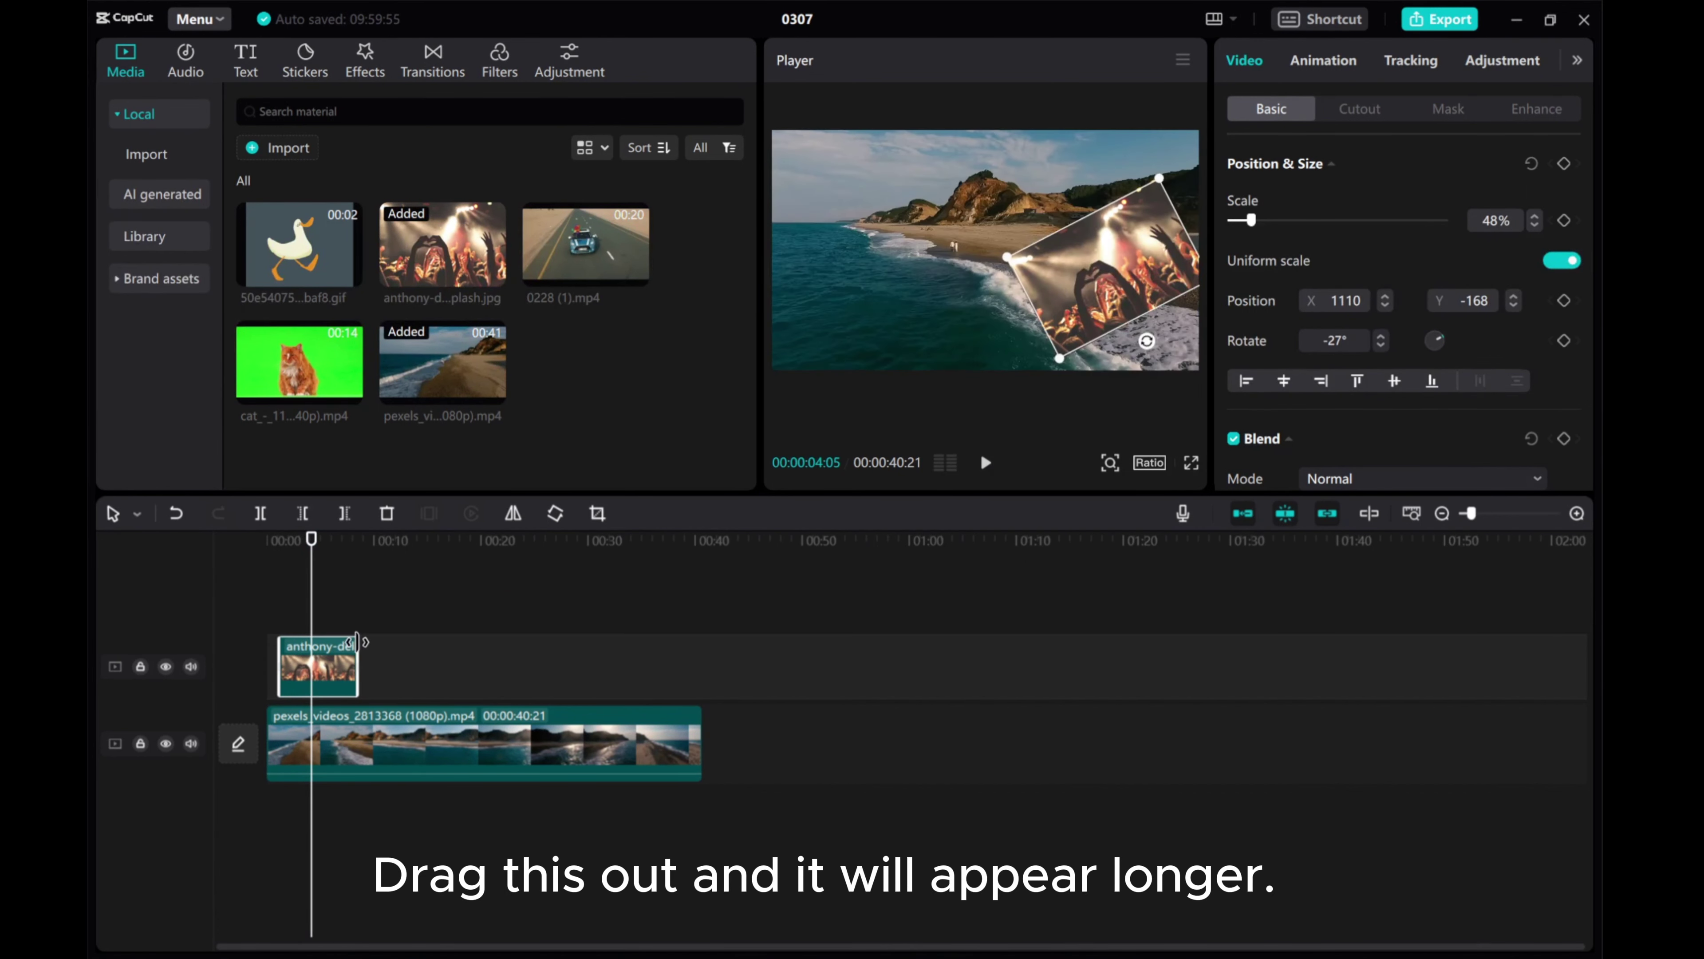
left_click(312, 545)
left_click_drag(313, 545, 266, 541)
left_click(985, 463)
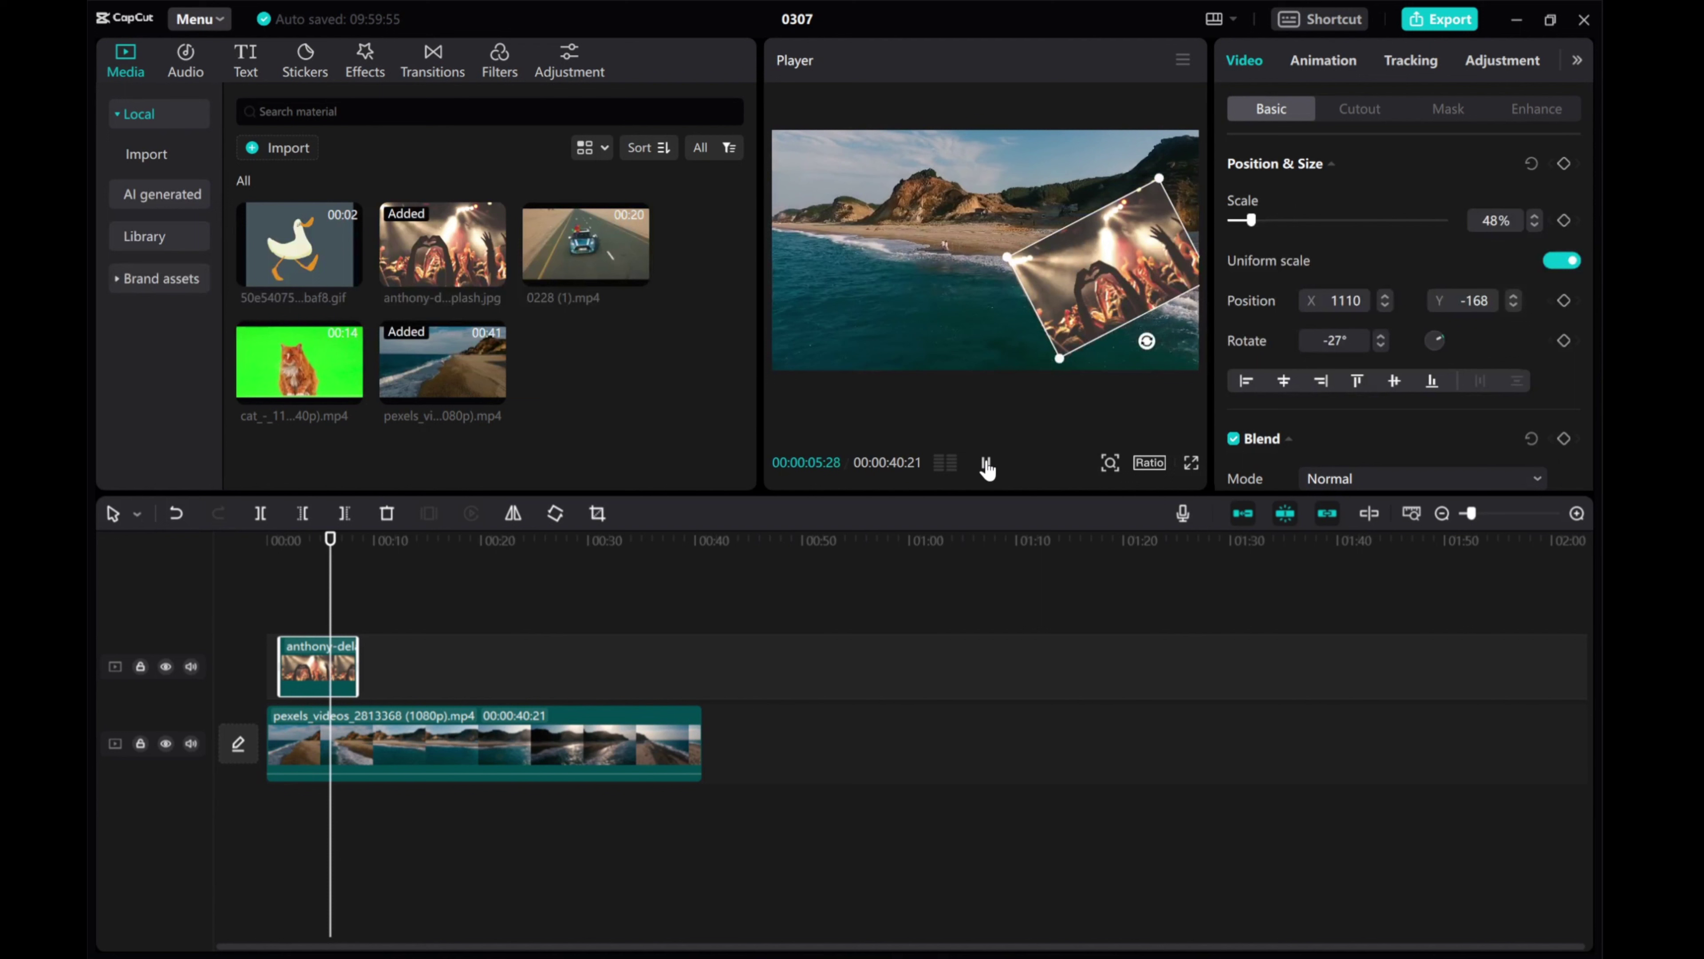
left_click(984, 464)
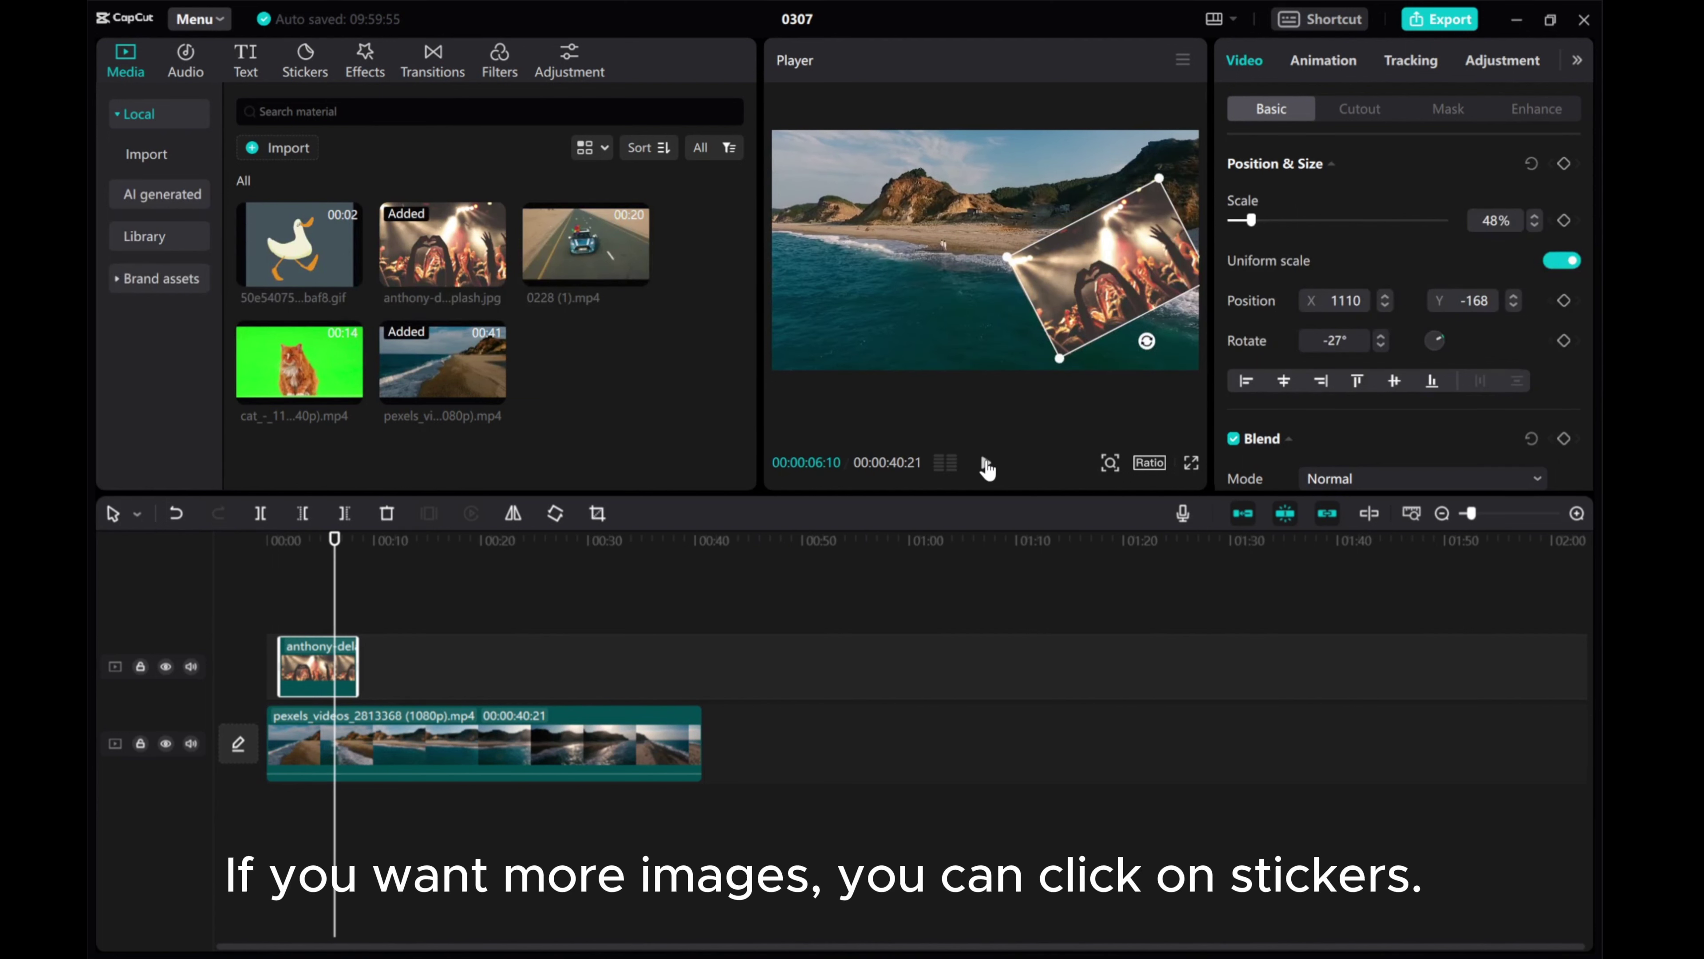
left_click(301, 67)
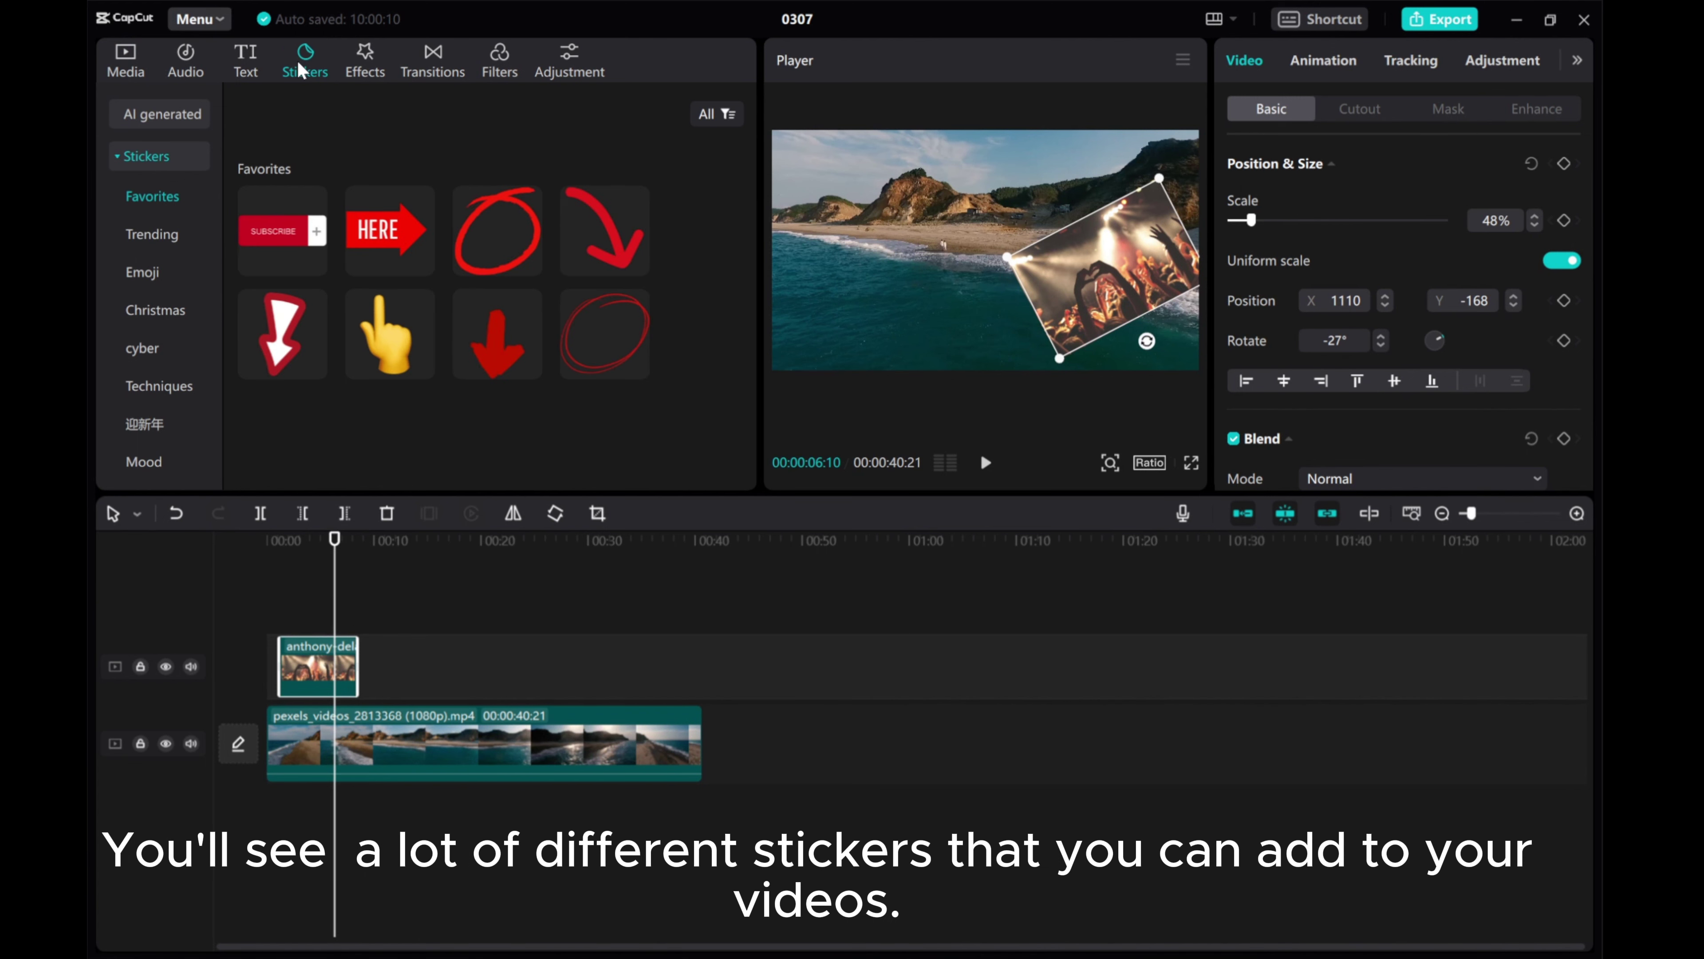
left_click(153, 235)
scroll(420, 390, "down", 10)
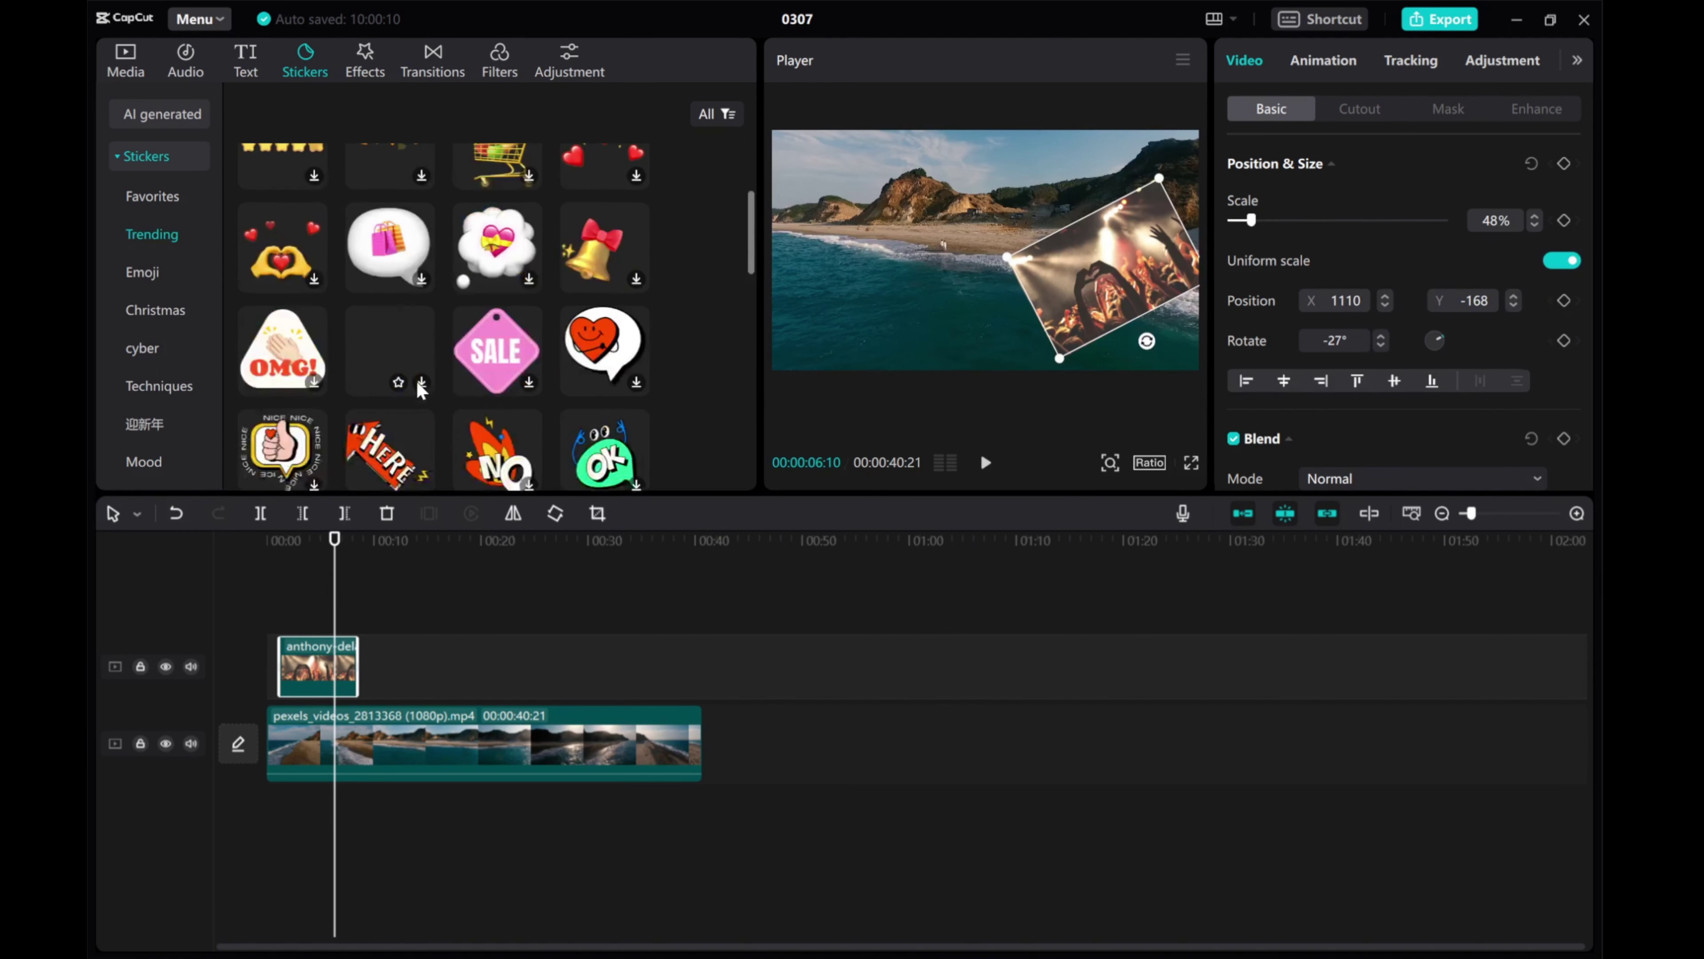
scroll(420, 391, "down", 10)
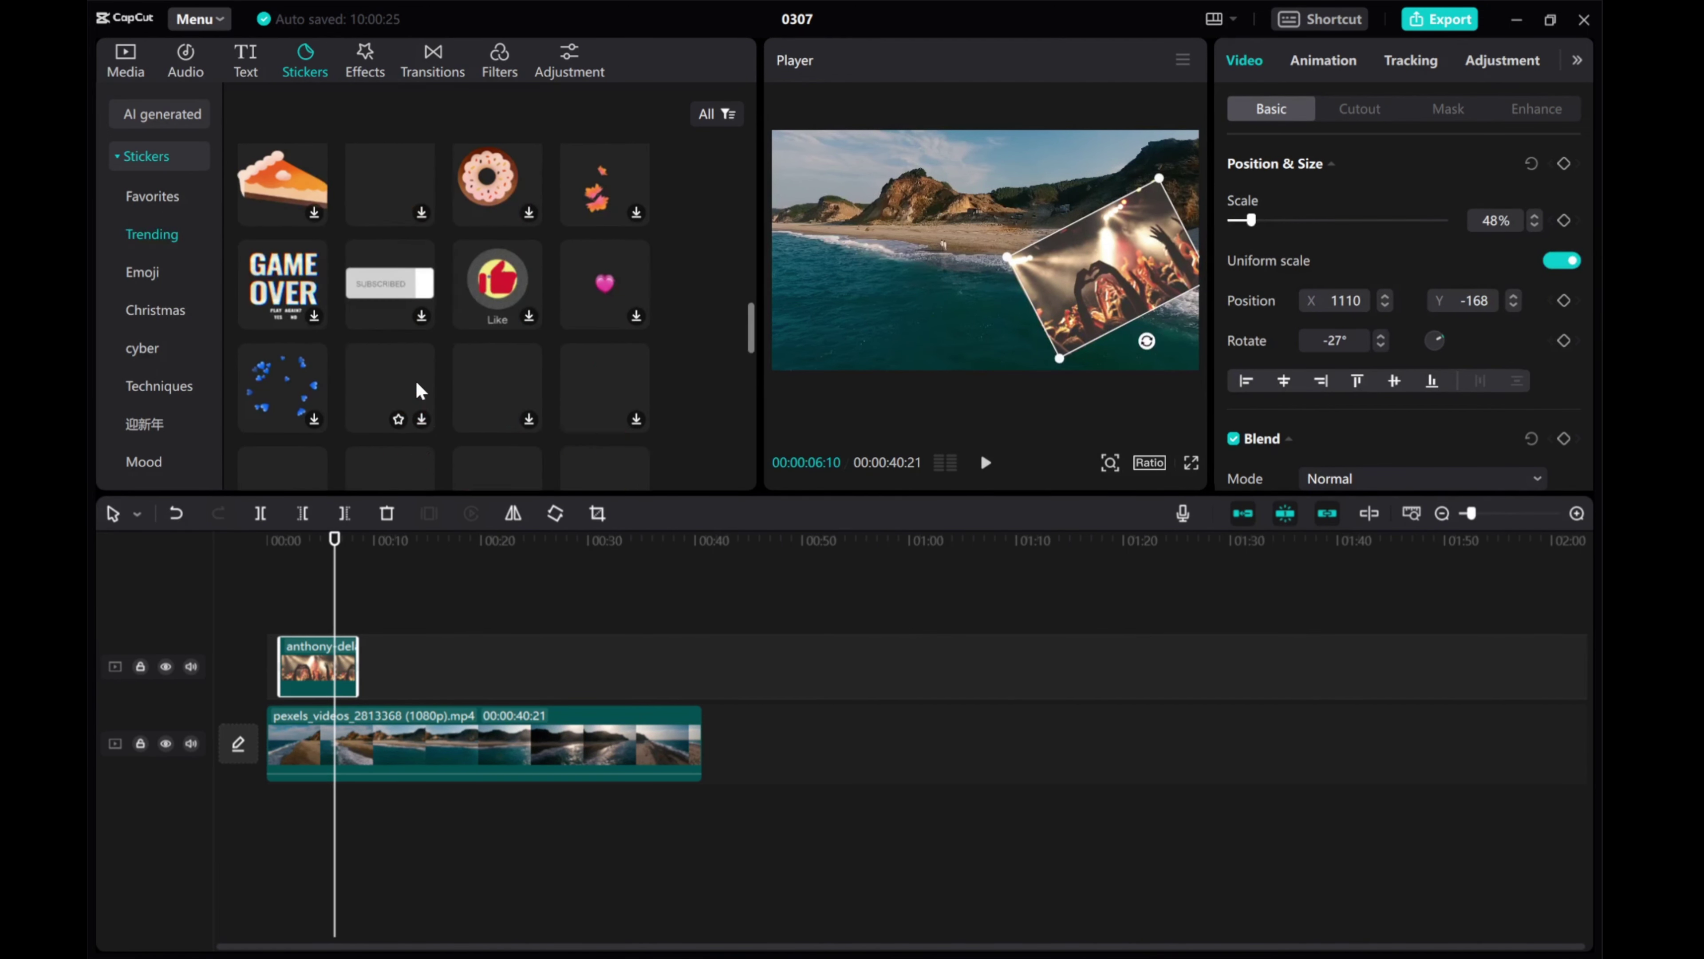
scroll(419, 390, "down", 3)
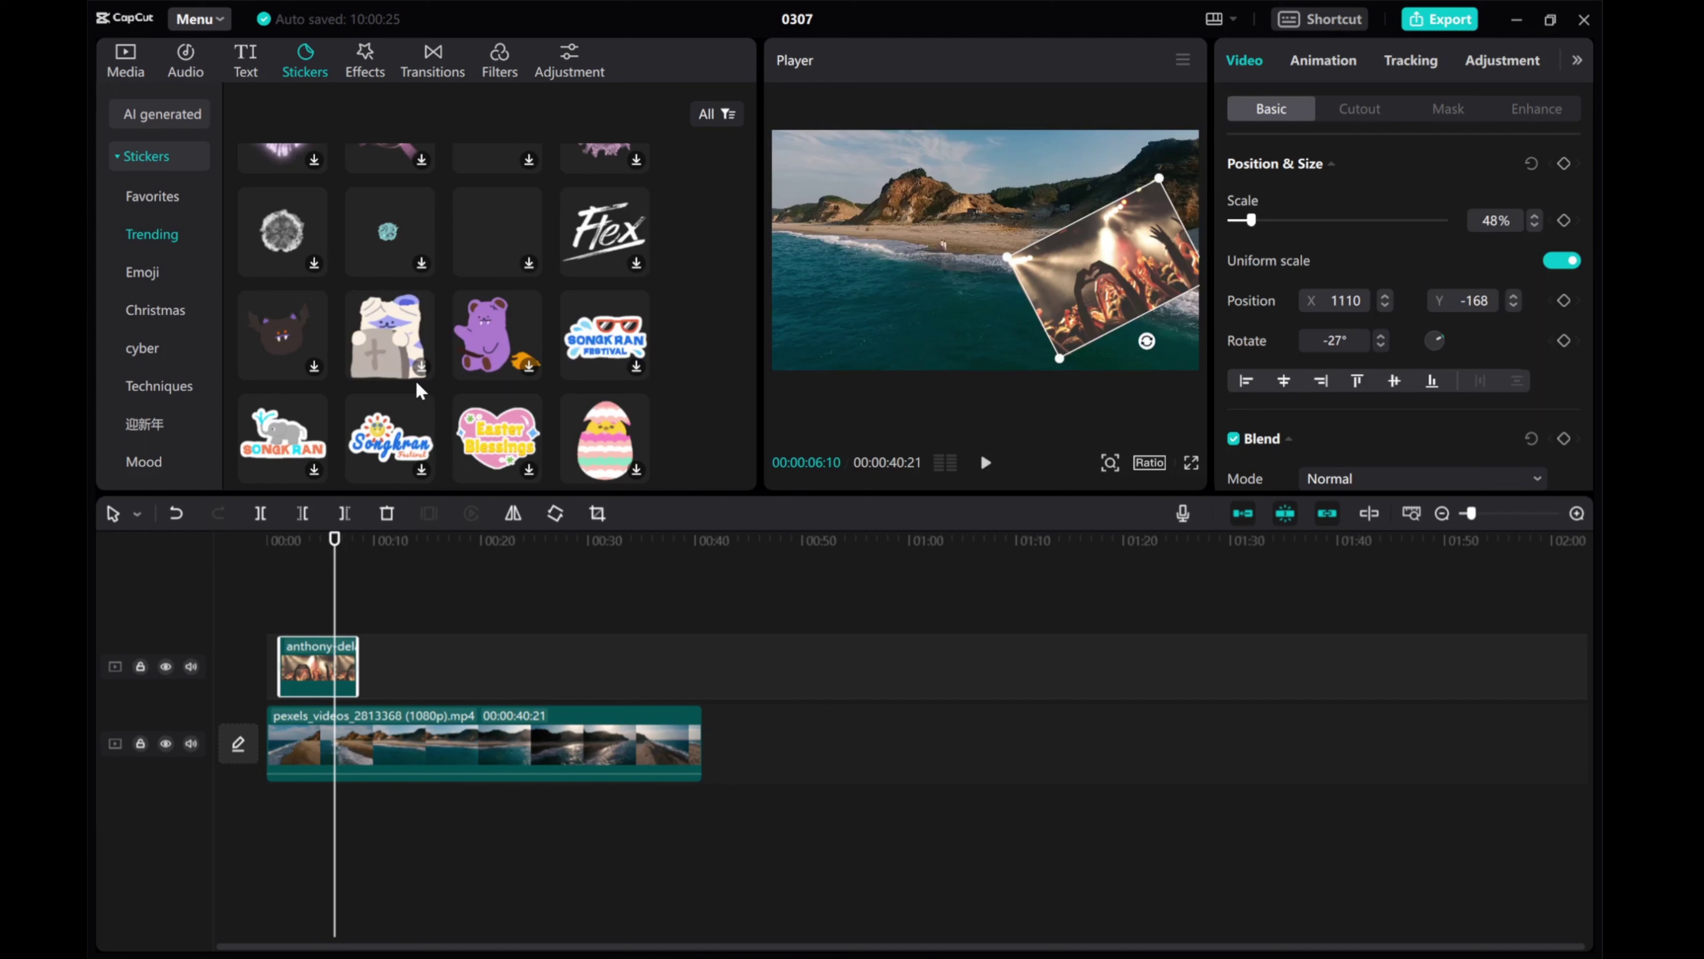
scroll(420, 391, "down", 2)
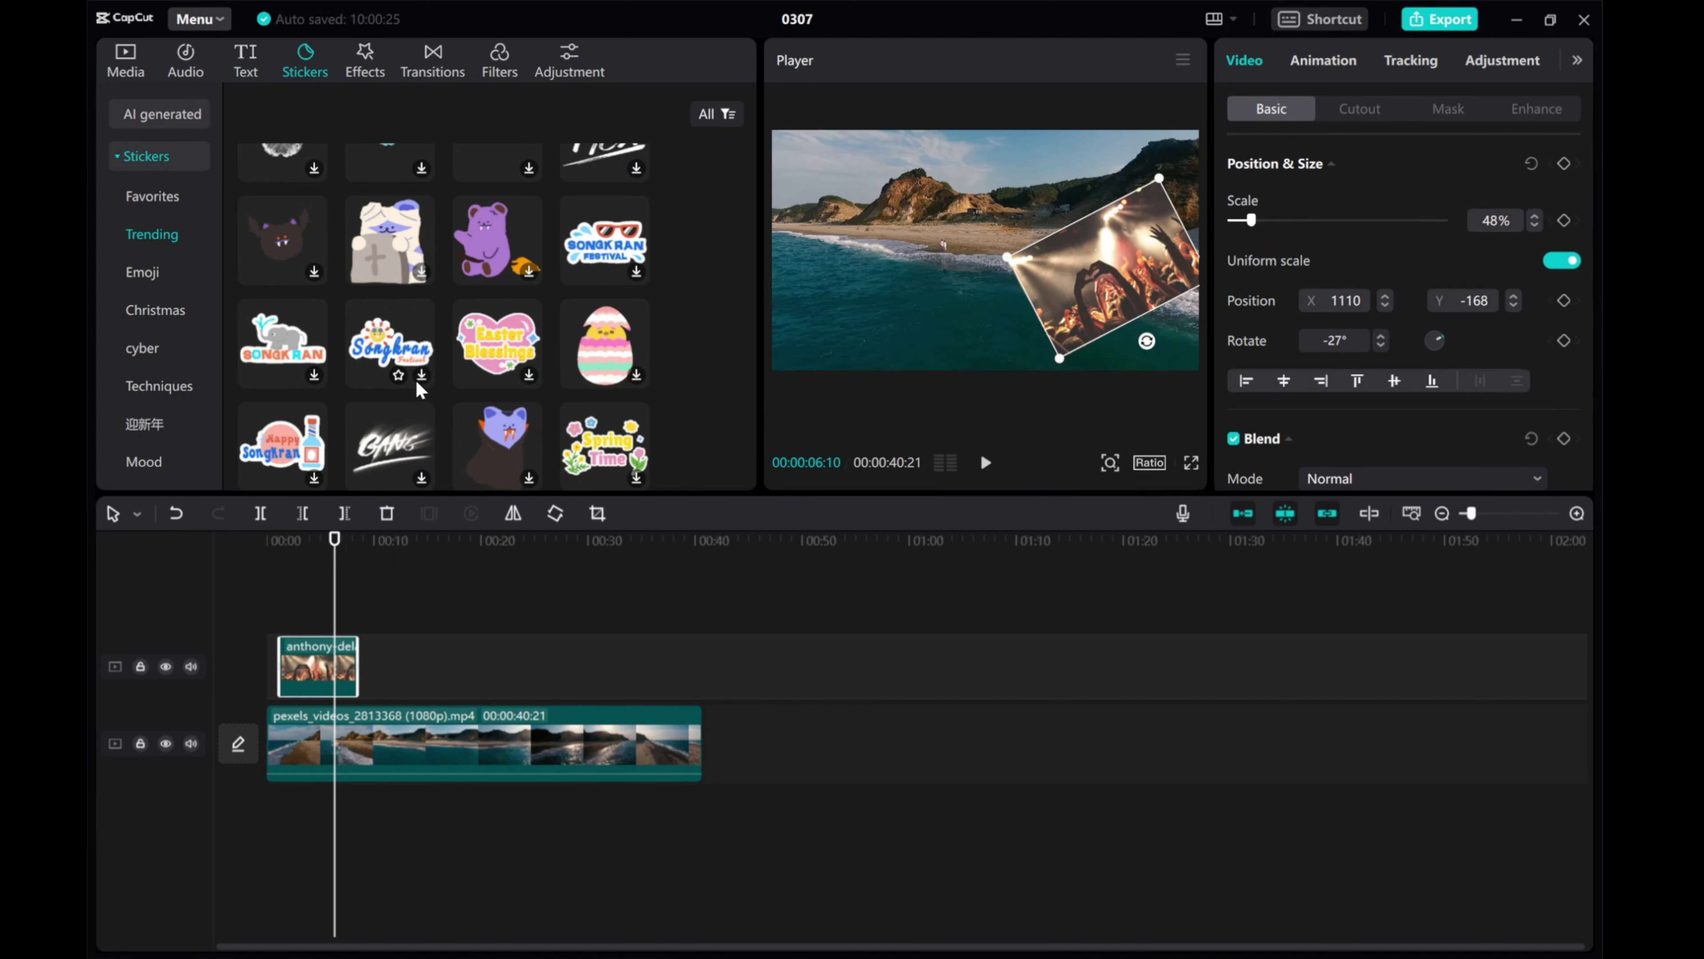
Add the duck GIF as an overlay just past the concert photo's end.
left_click(129, 62)
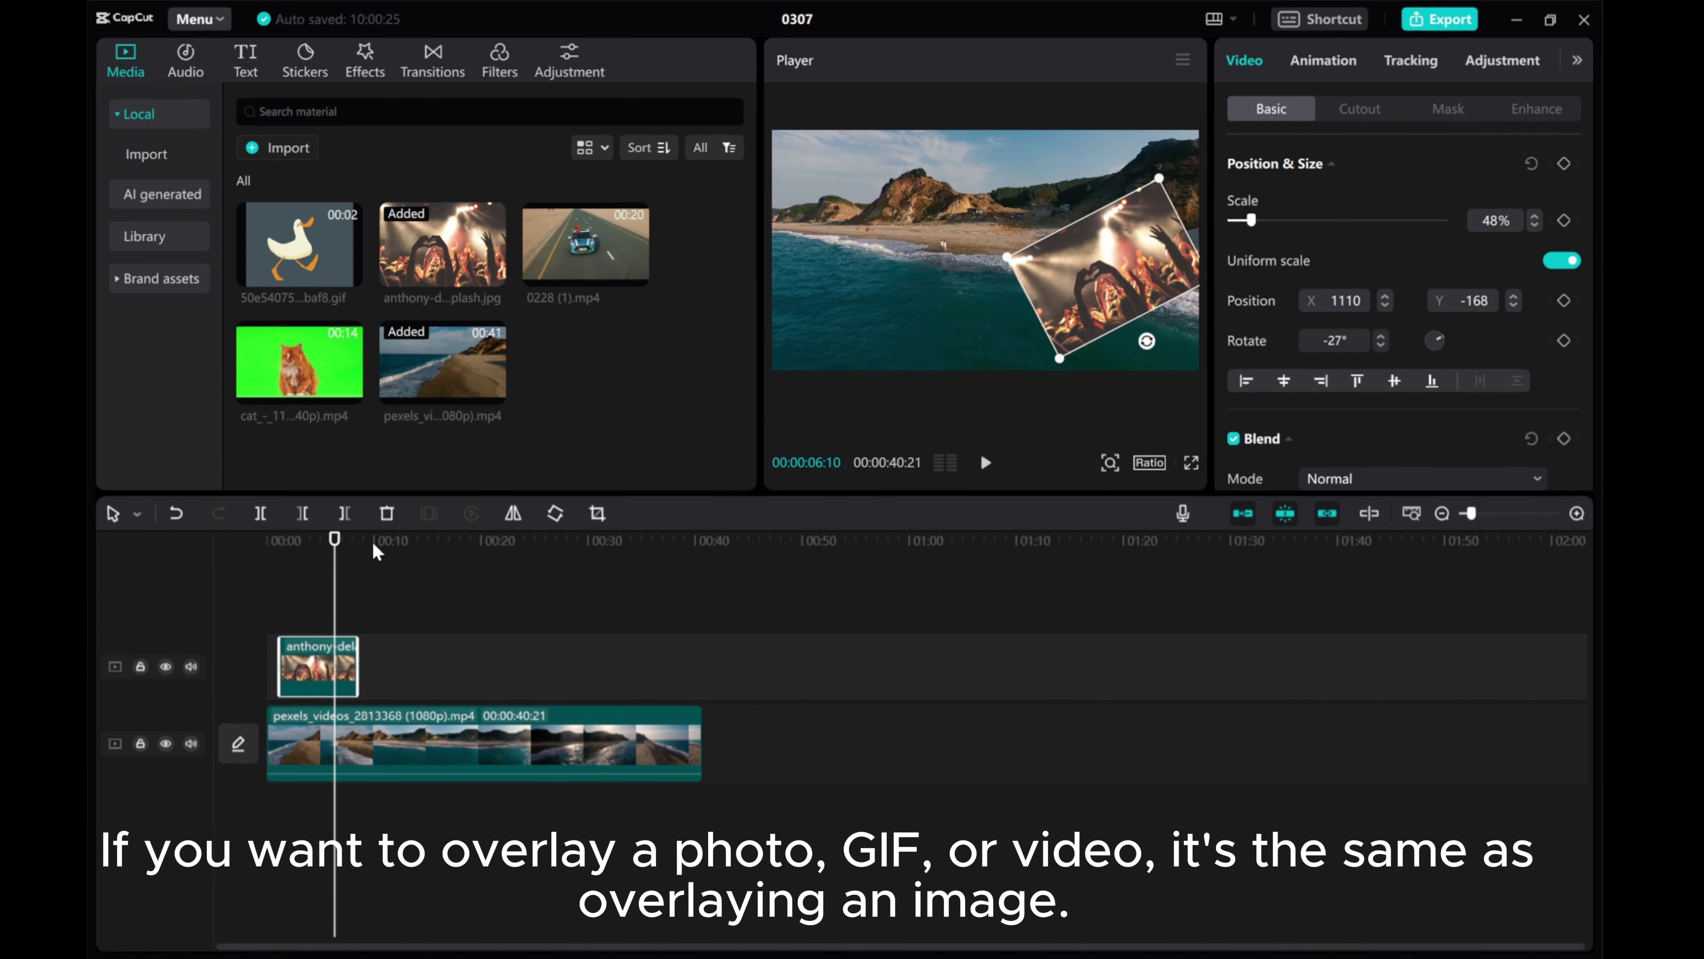
left_click_drag(342, 559, 368, 555)
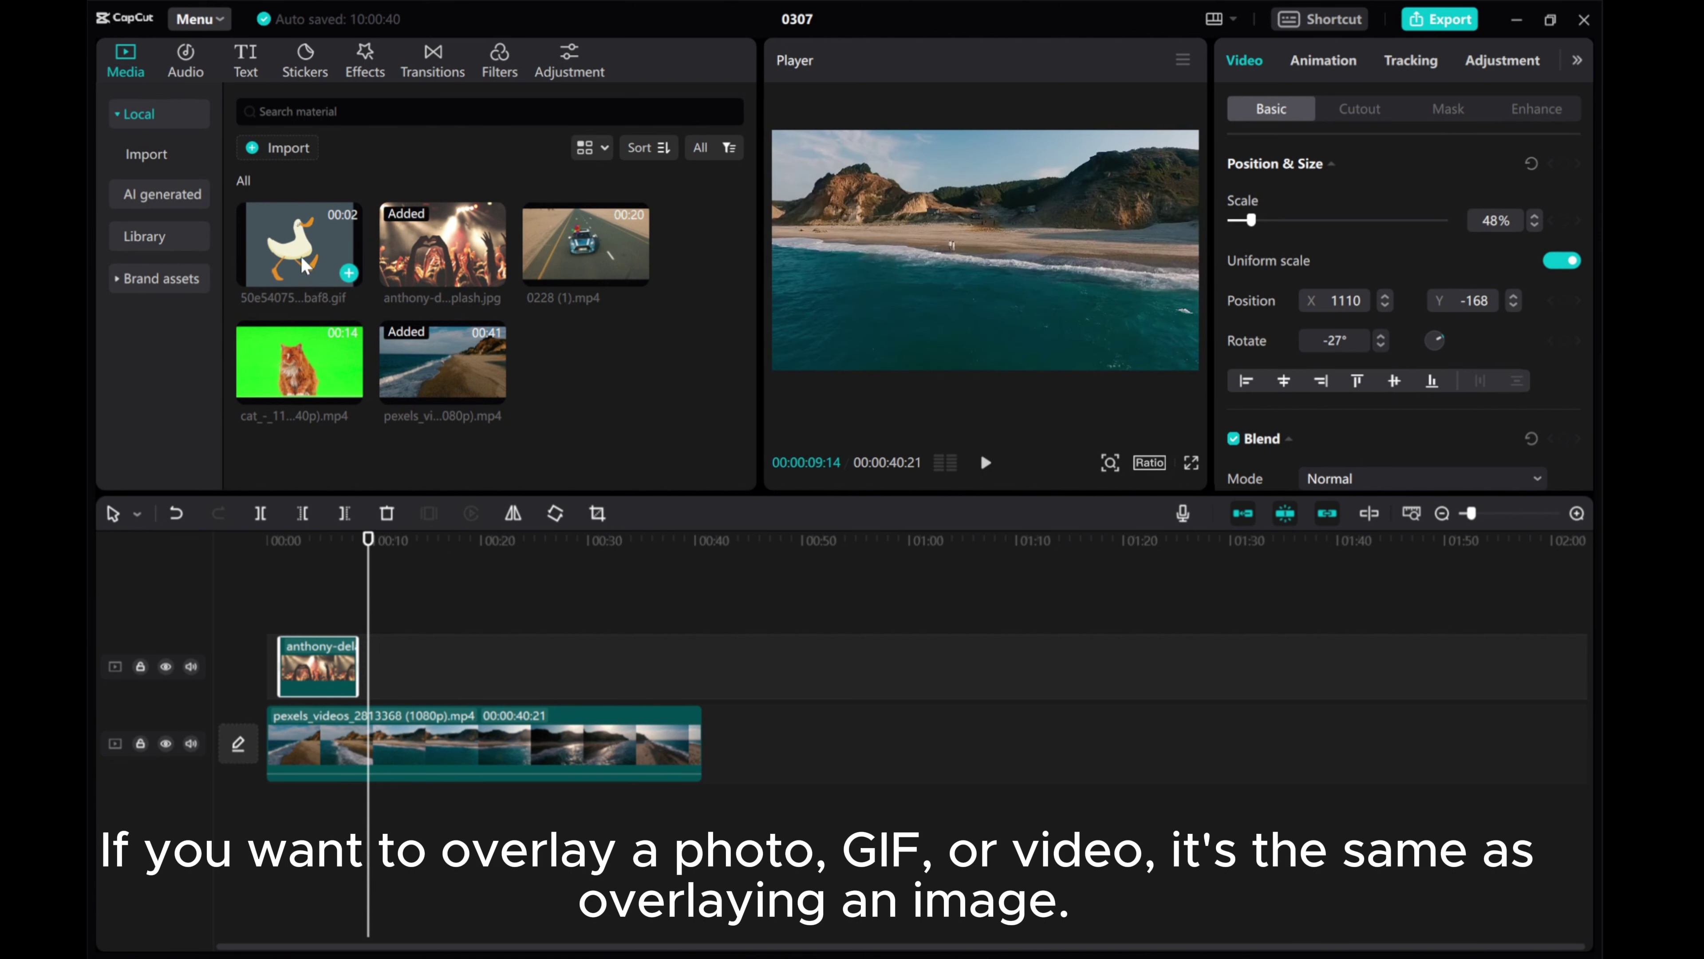
left_click_drag(304, 265, 381, 666)
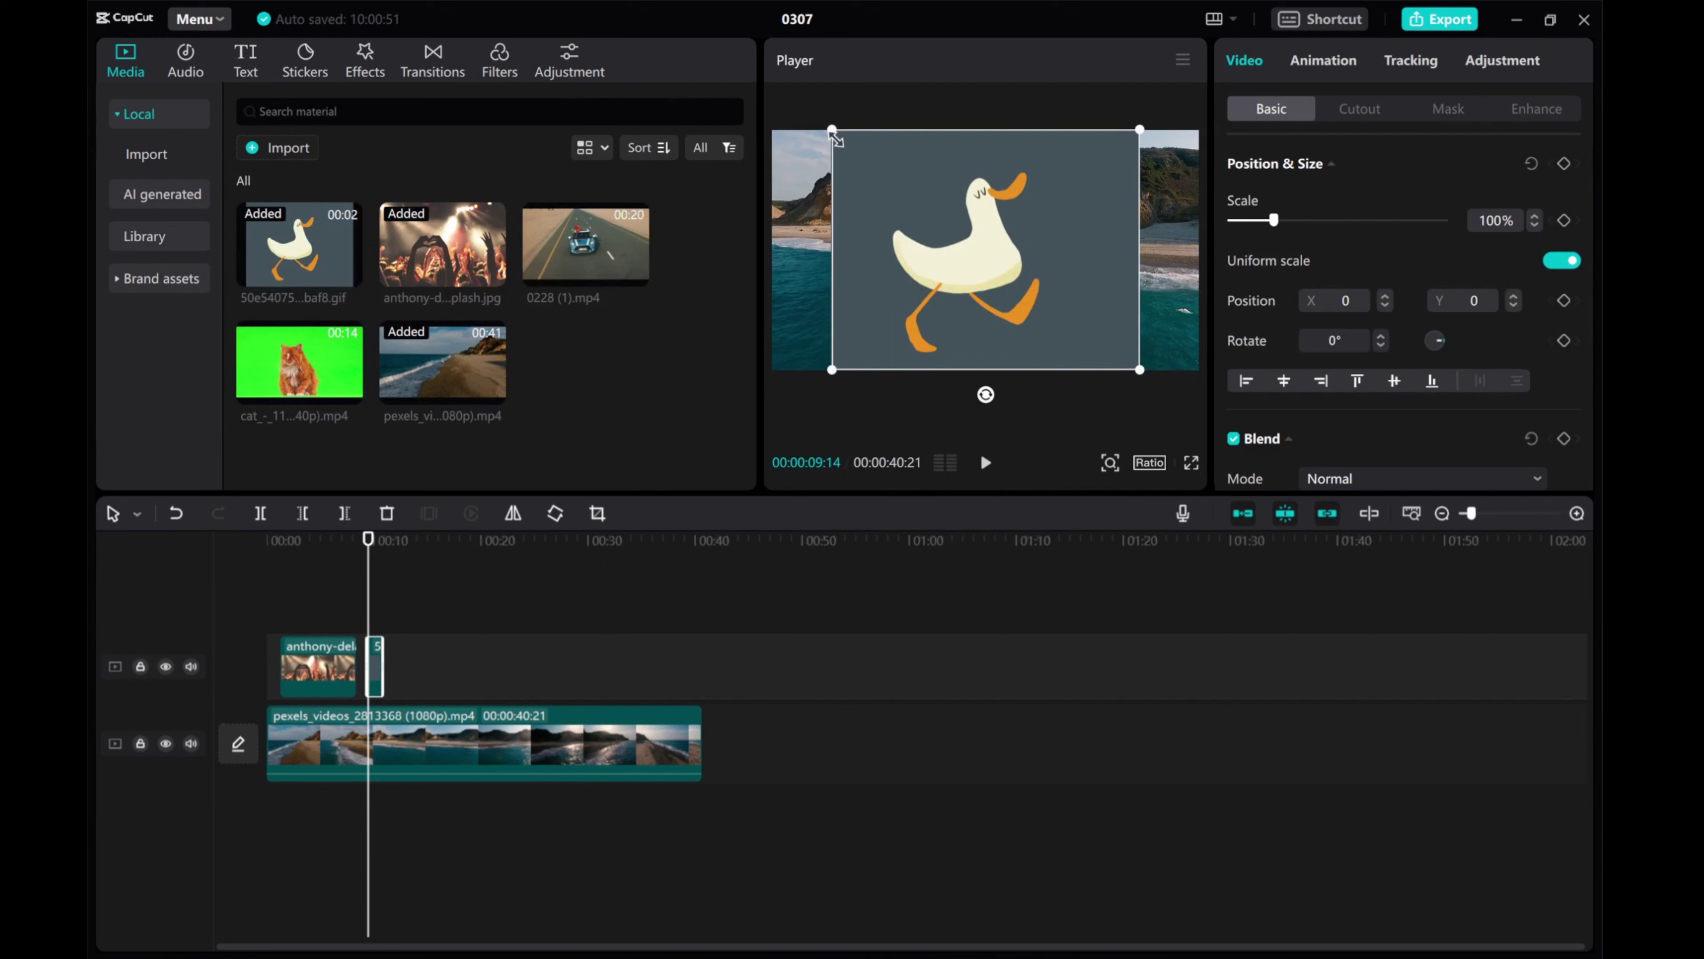
Scale the duck GIF to 32%, tilt it -12°, and place it at X -1255, Y -597.
left_click_drag(835, 137, 913, 190)
left_click_drag(957, 251, 875, 304)
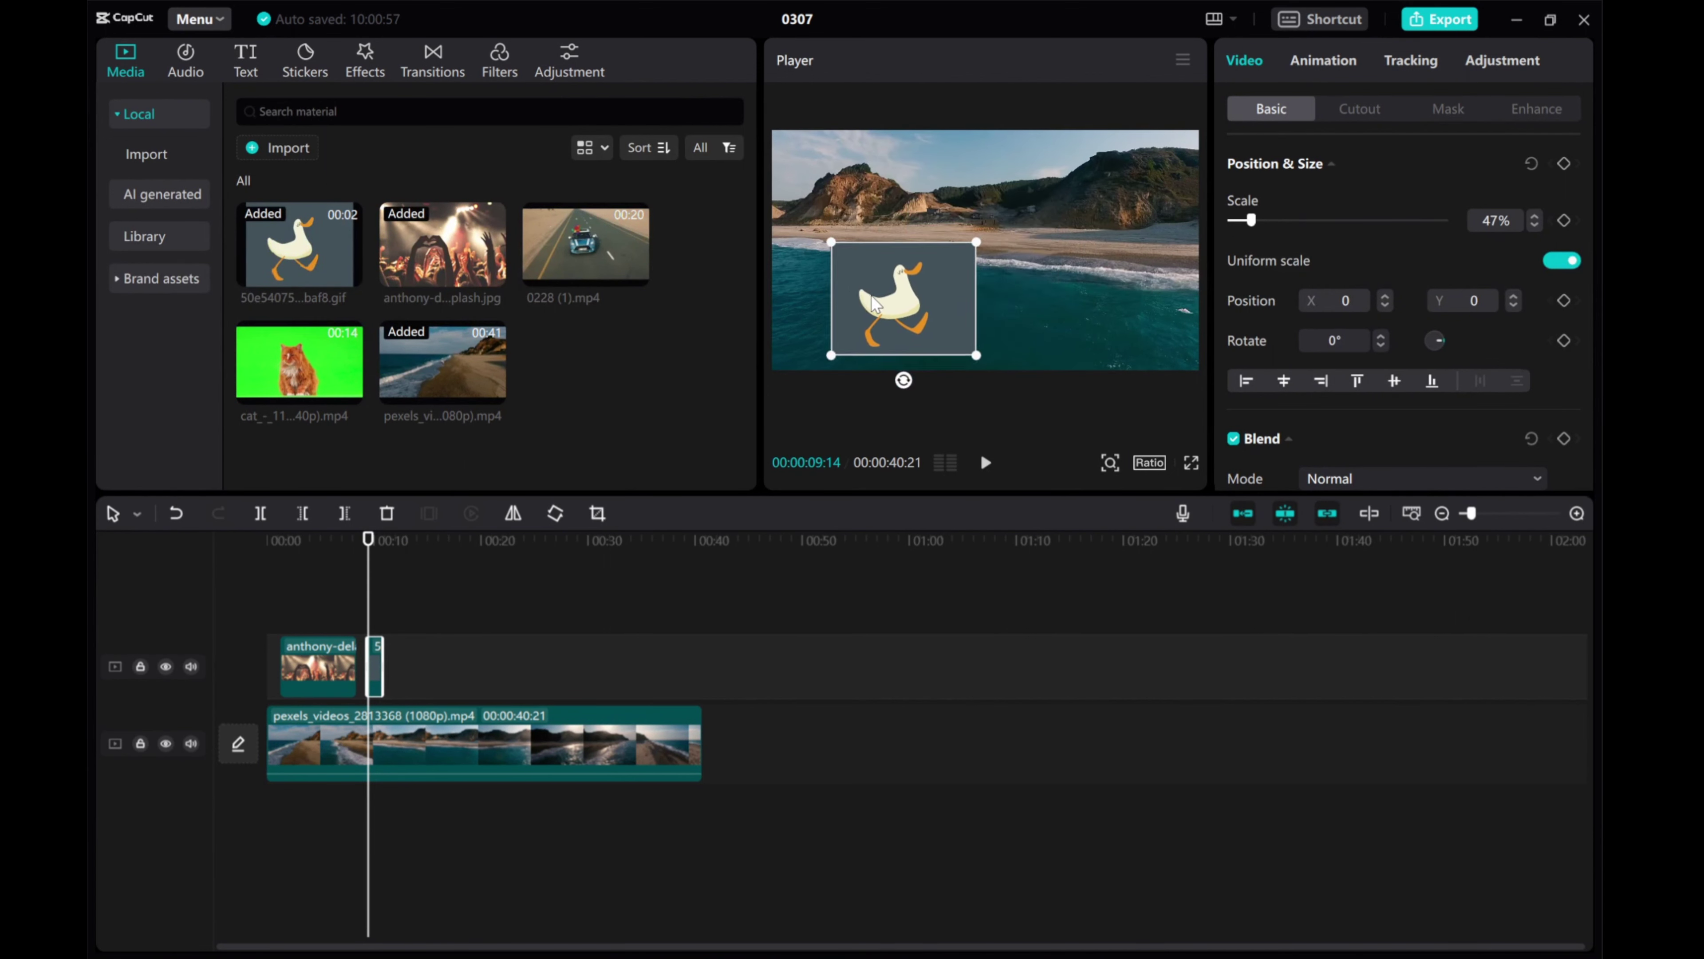
left_click_drag(977, 243, 920, 279)
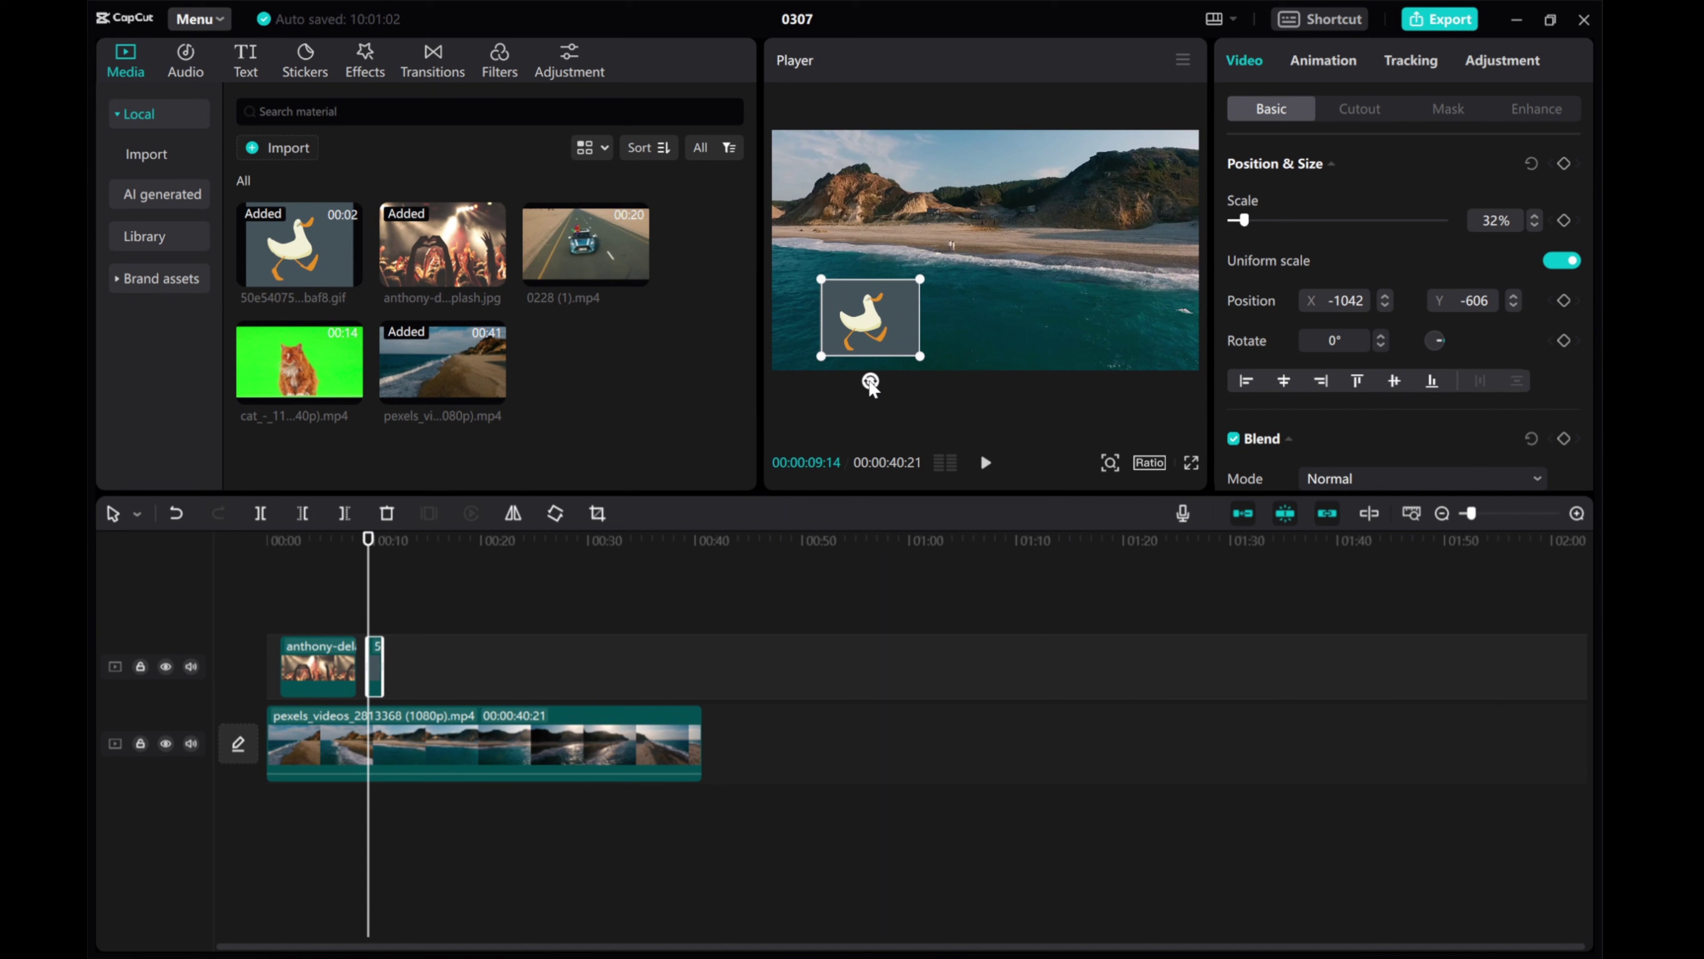
left_click_drag(870, 383, 850, 339)
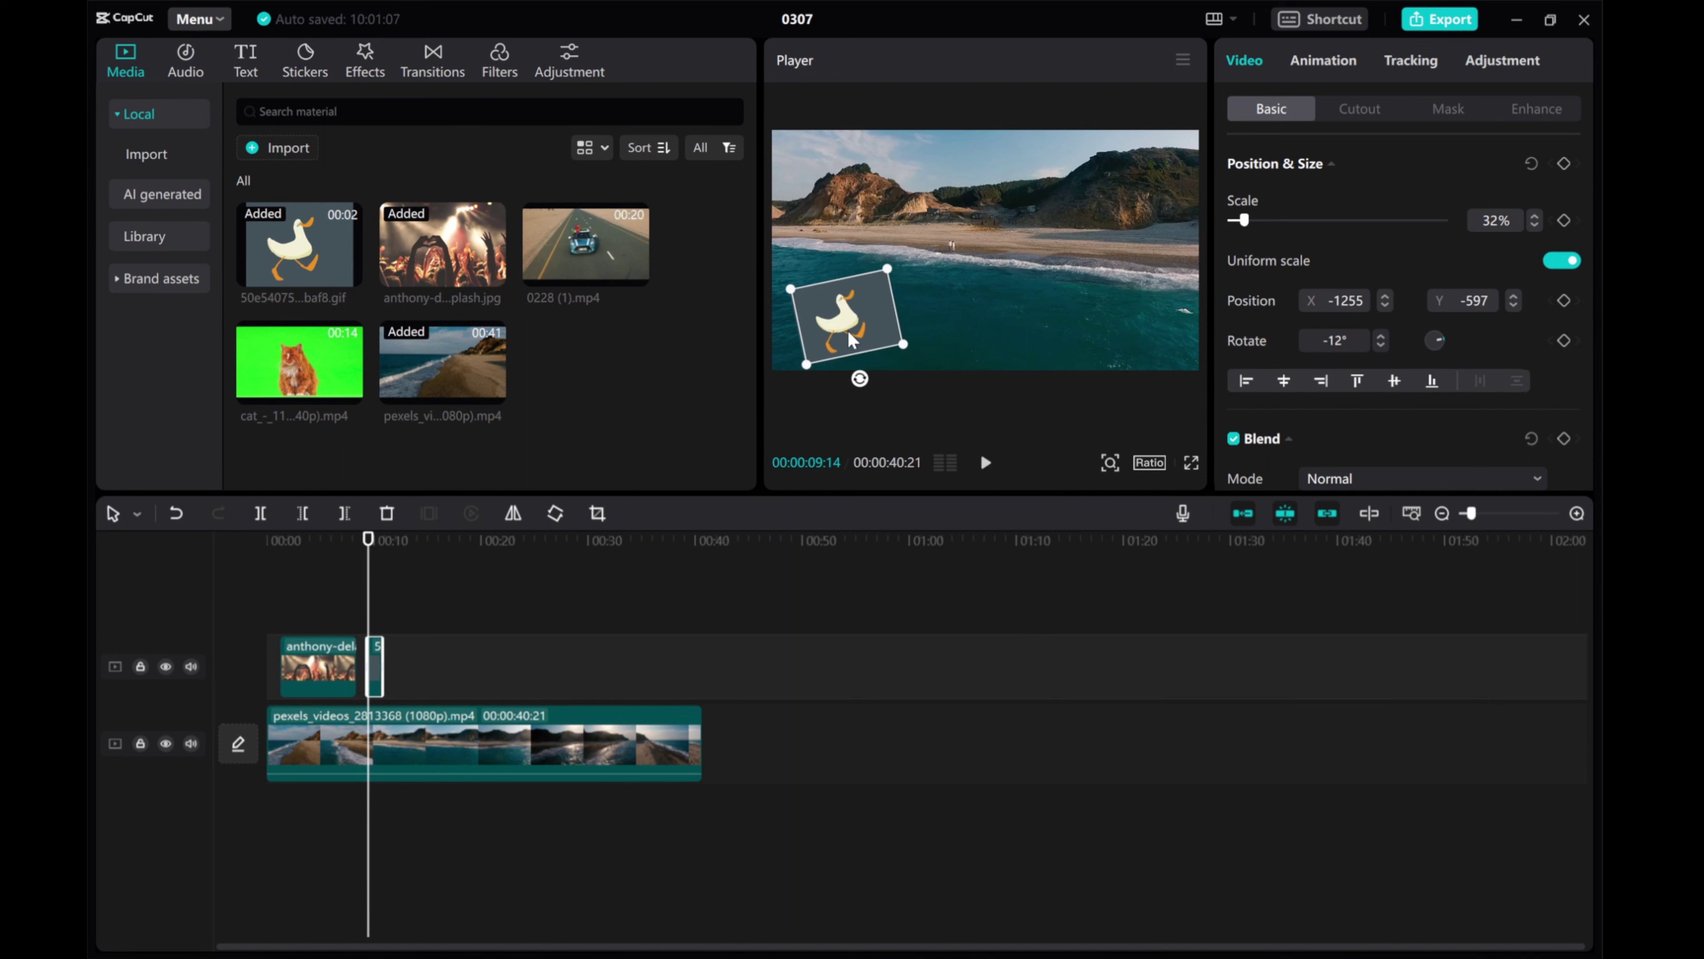
left_click(985, 465)
Shorten the concert photo, line the duck clip up after it, and preview from about 4 seconds.
left_click_drag(394, 667, 311, 667)
left_click(330, 669)
left_click_drag(390, 666, 347, 667)
left_click_drag(401, 535, 314, 566)
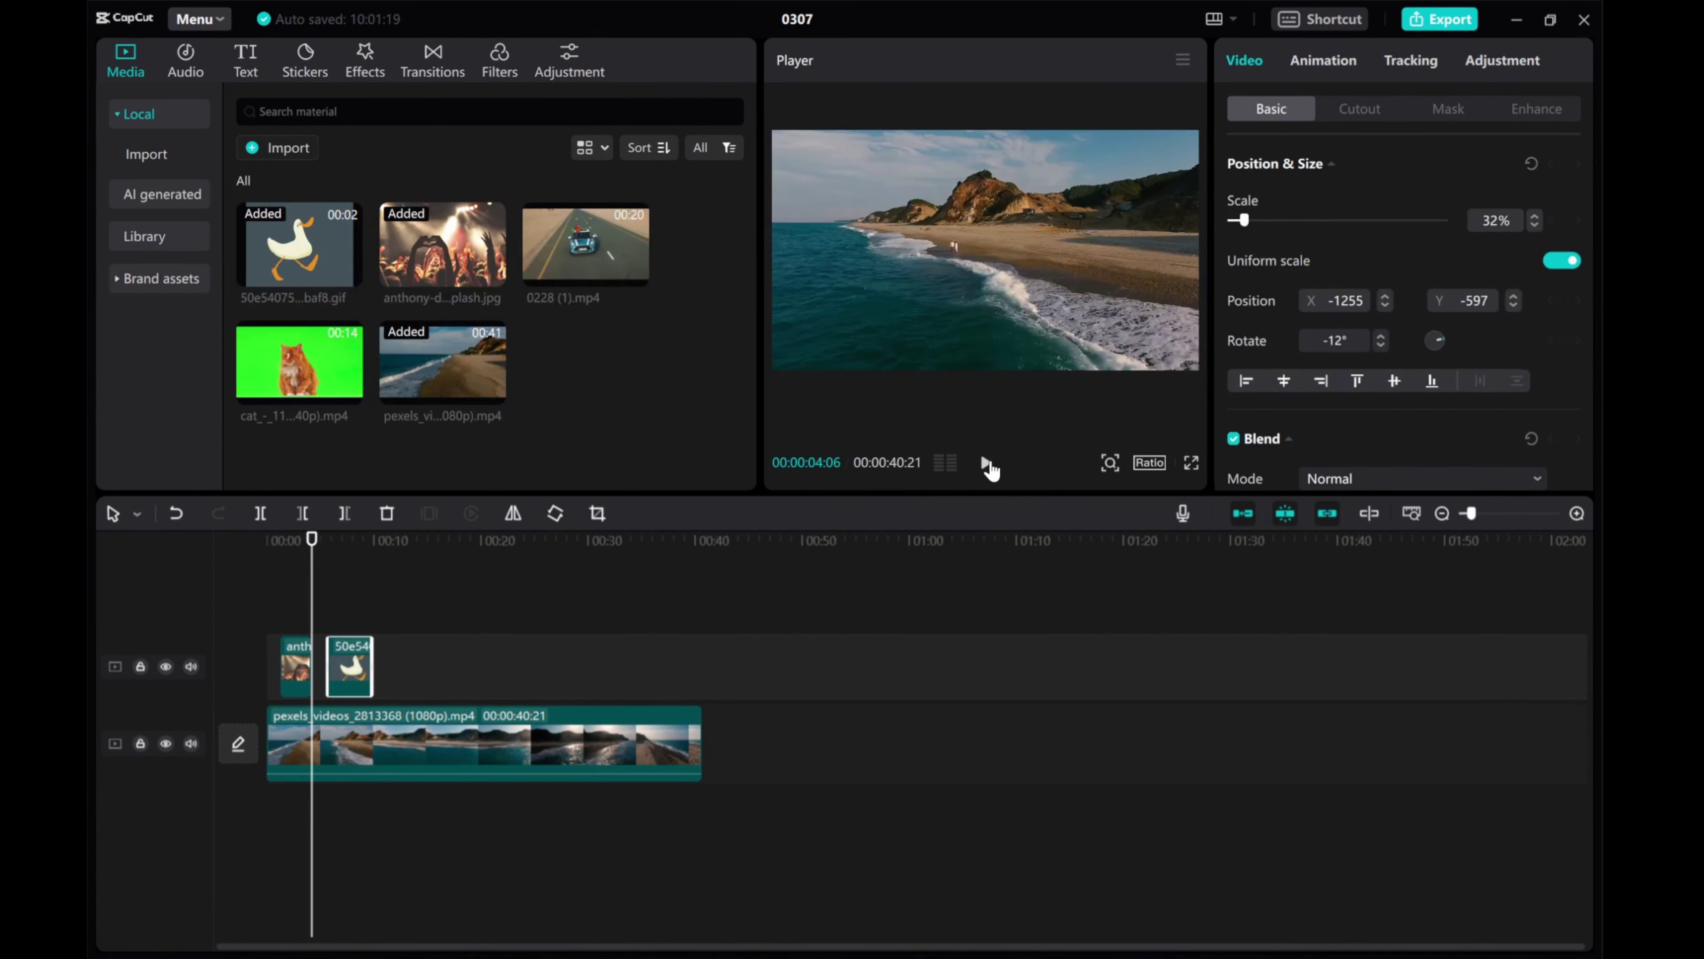
left_click(986, 463)
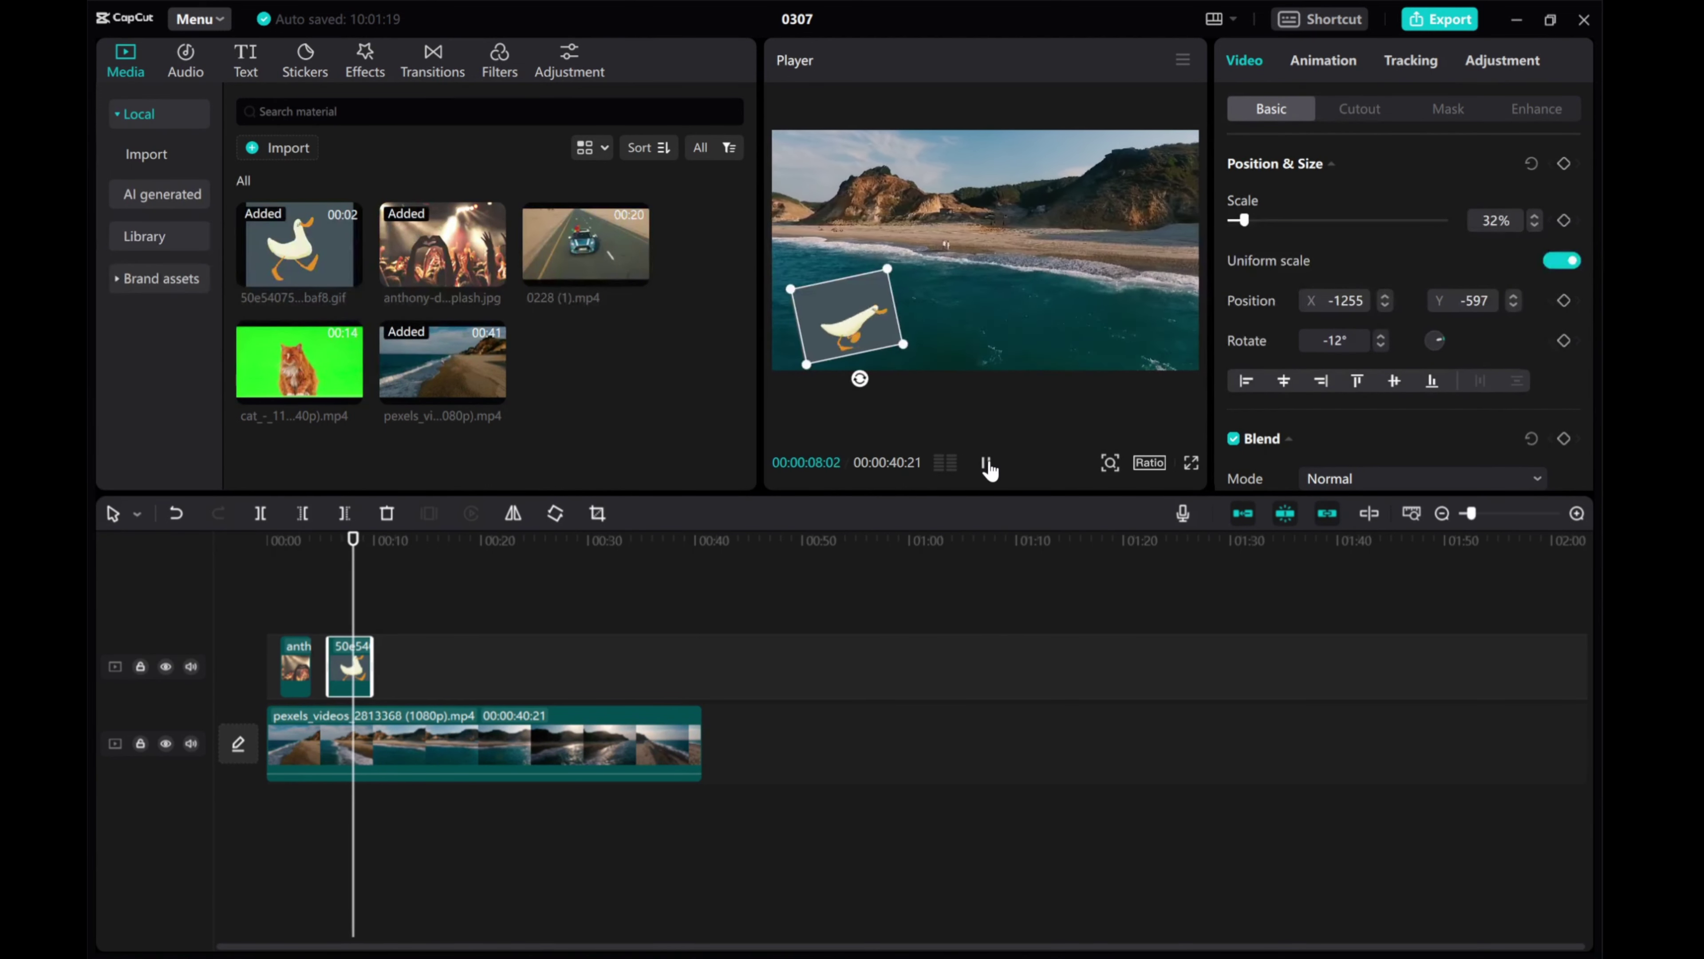
left_click(986, 463)
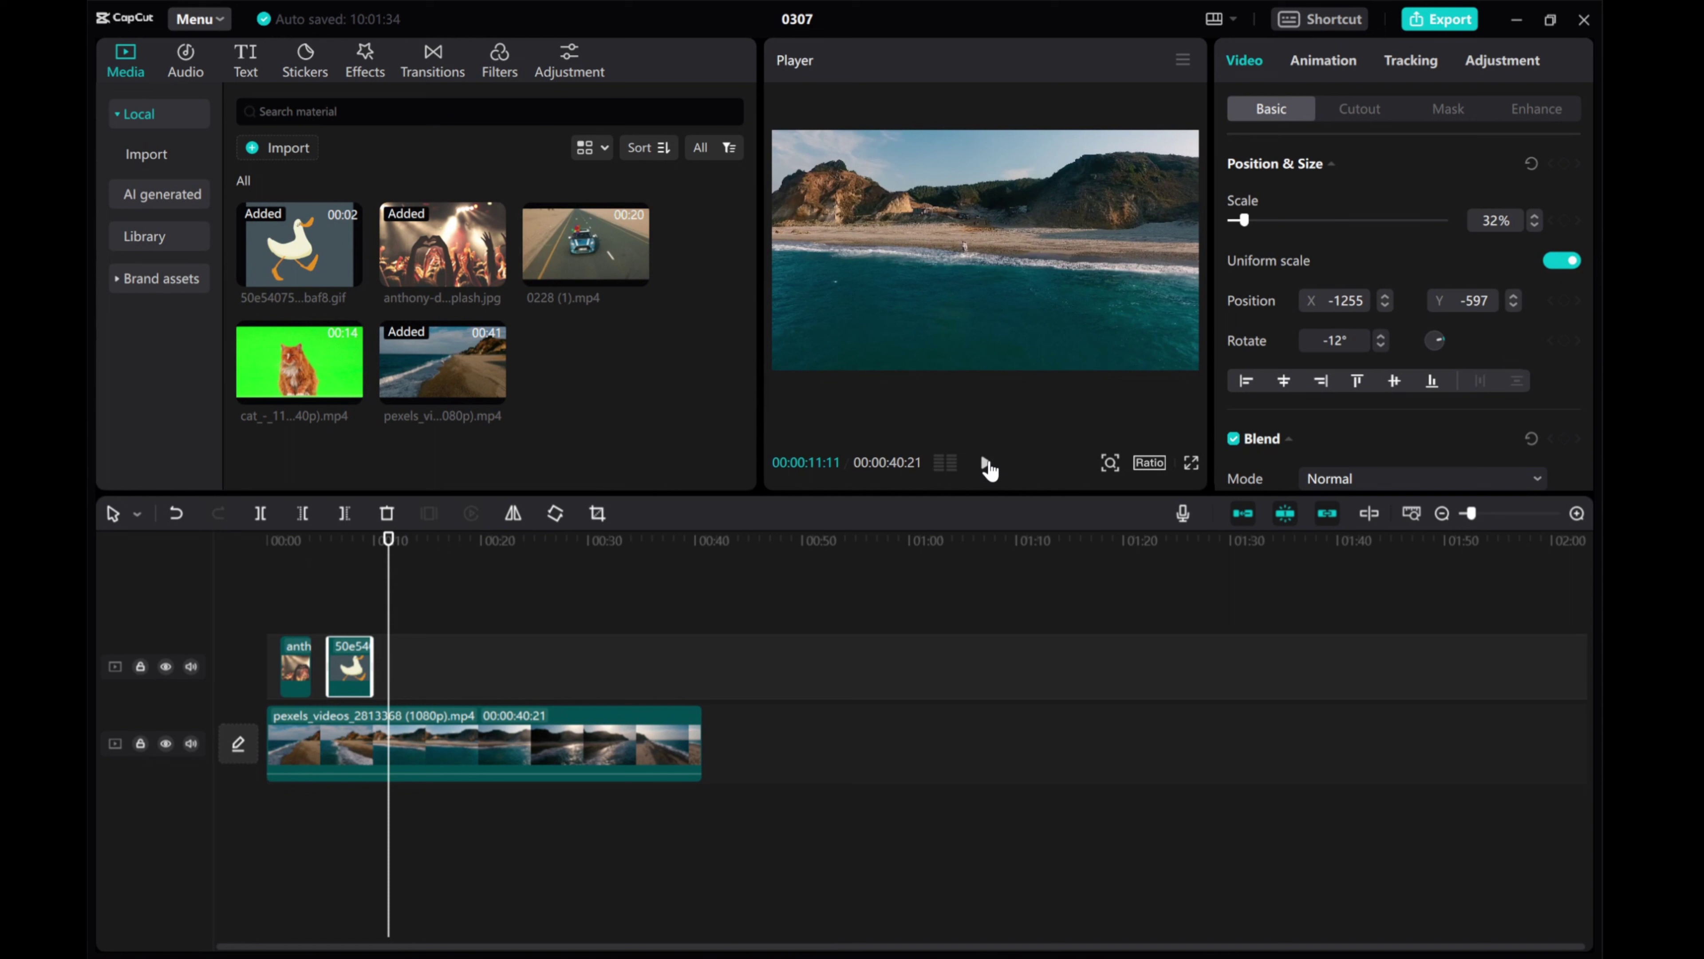
Add 0228 (1).mp4 as a trimmed overlay, scaled to 34% at X 1094, Y 422.
left_click_drag(586, 245, 392, 662)
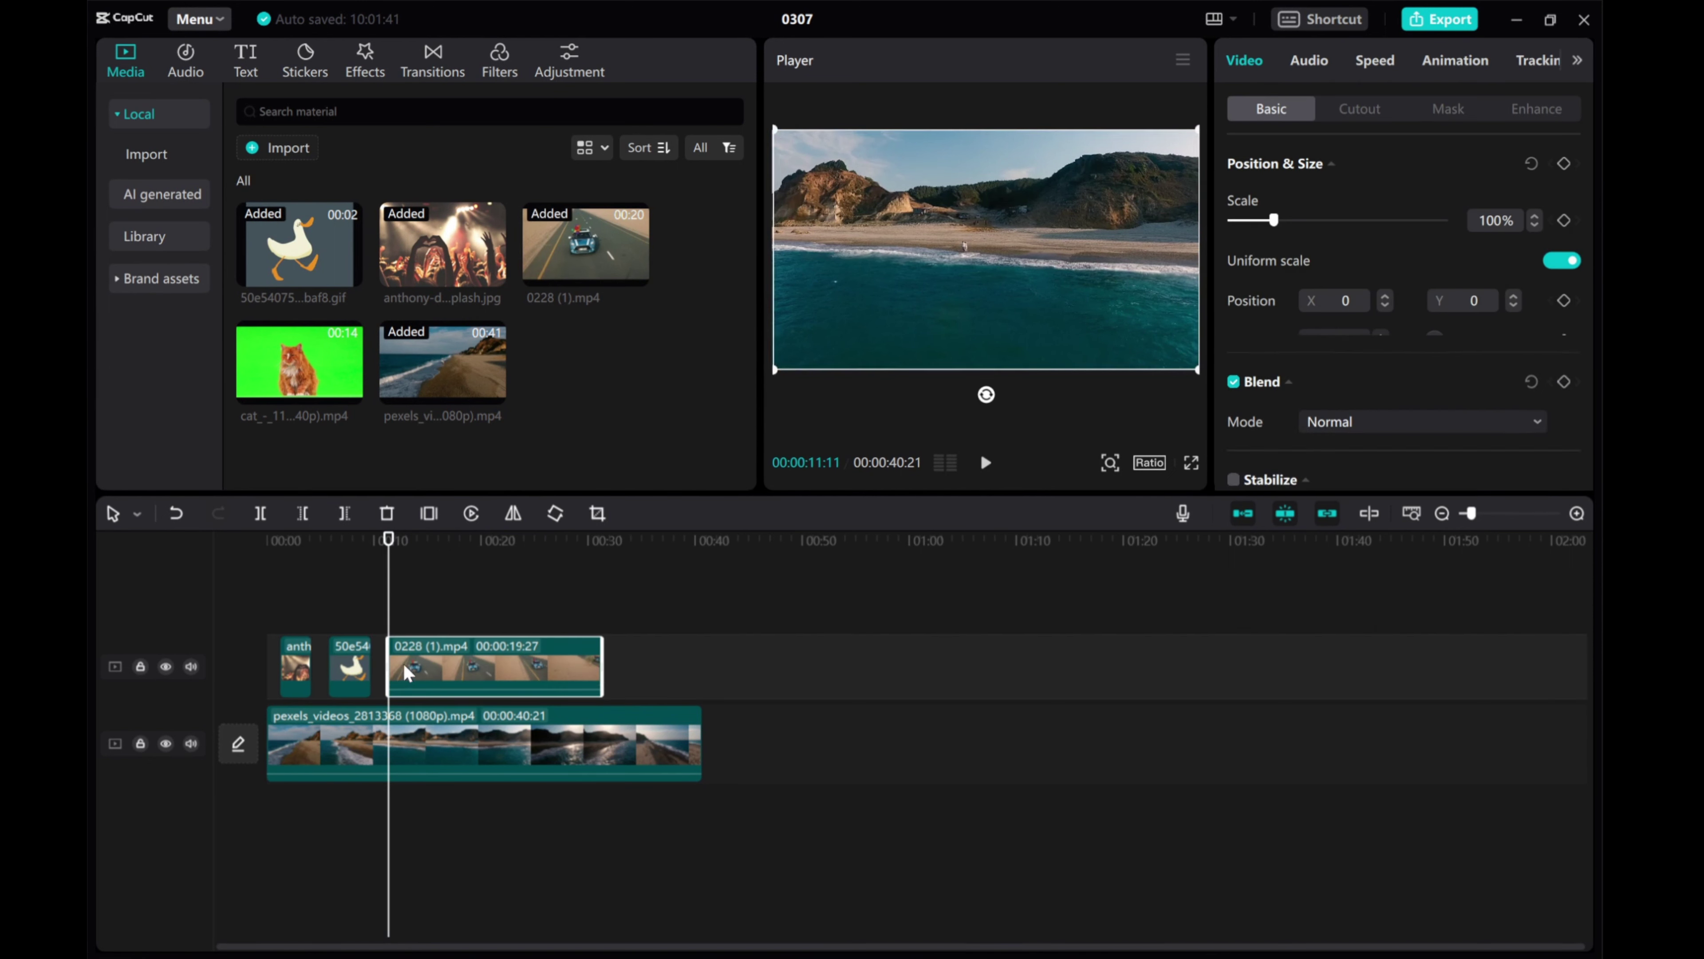
left_click_drag(602, 668, 443, 668)
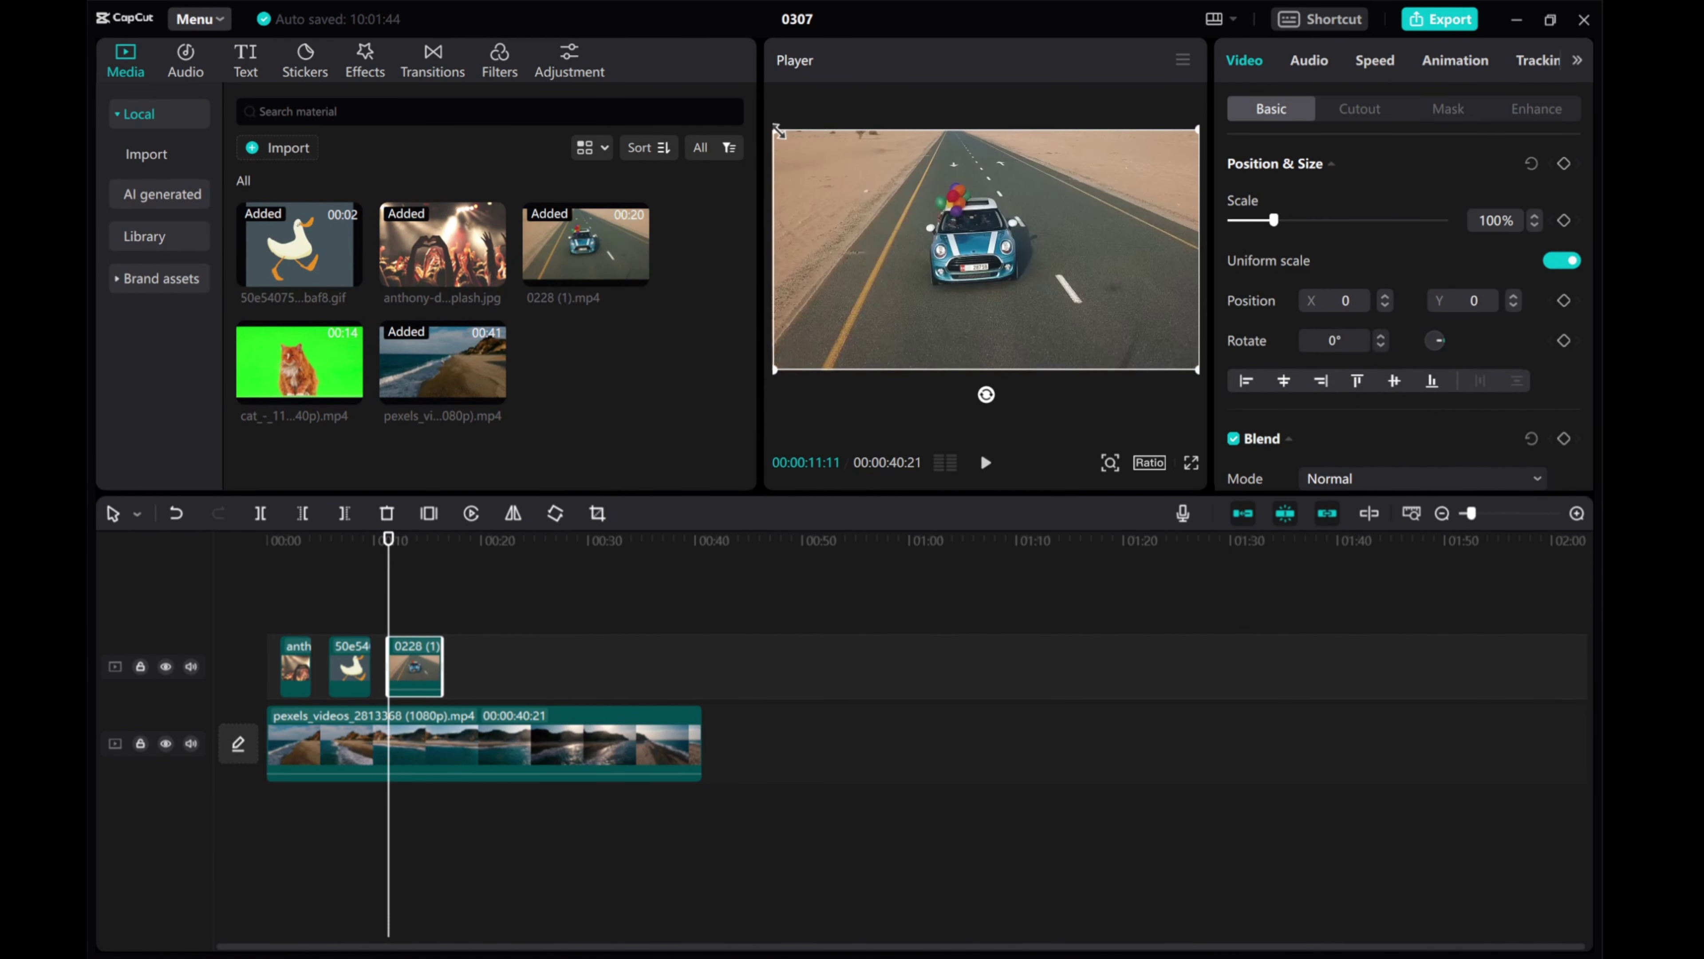
left_click_drag(884, 213, 916, 213)
left_click_drag(975, 267, 1096, 217)
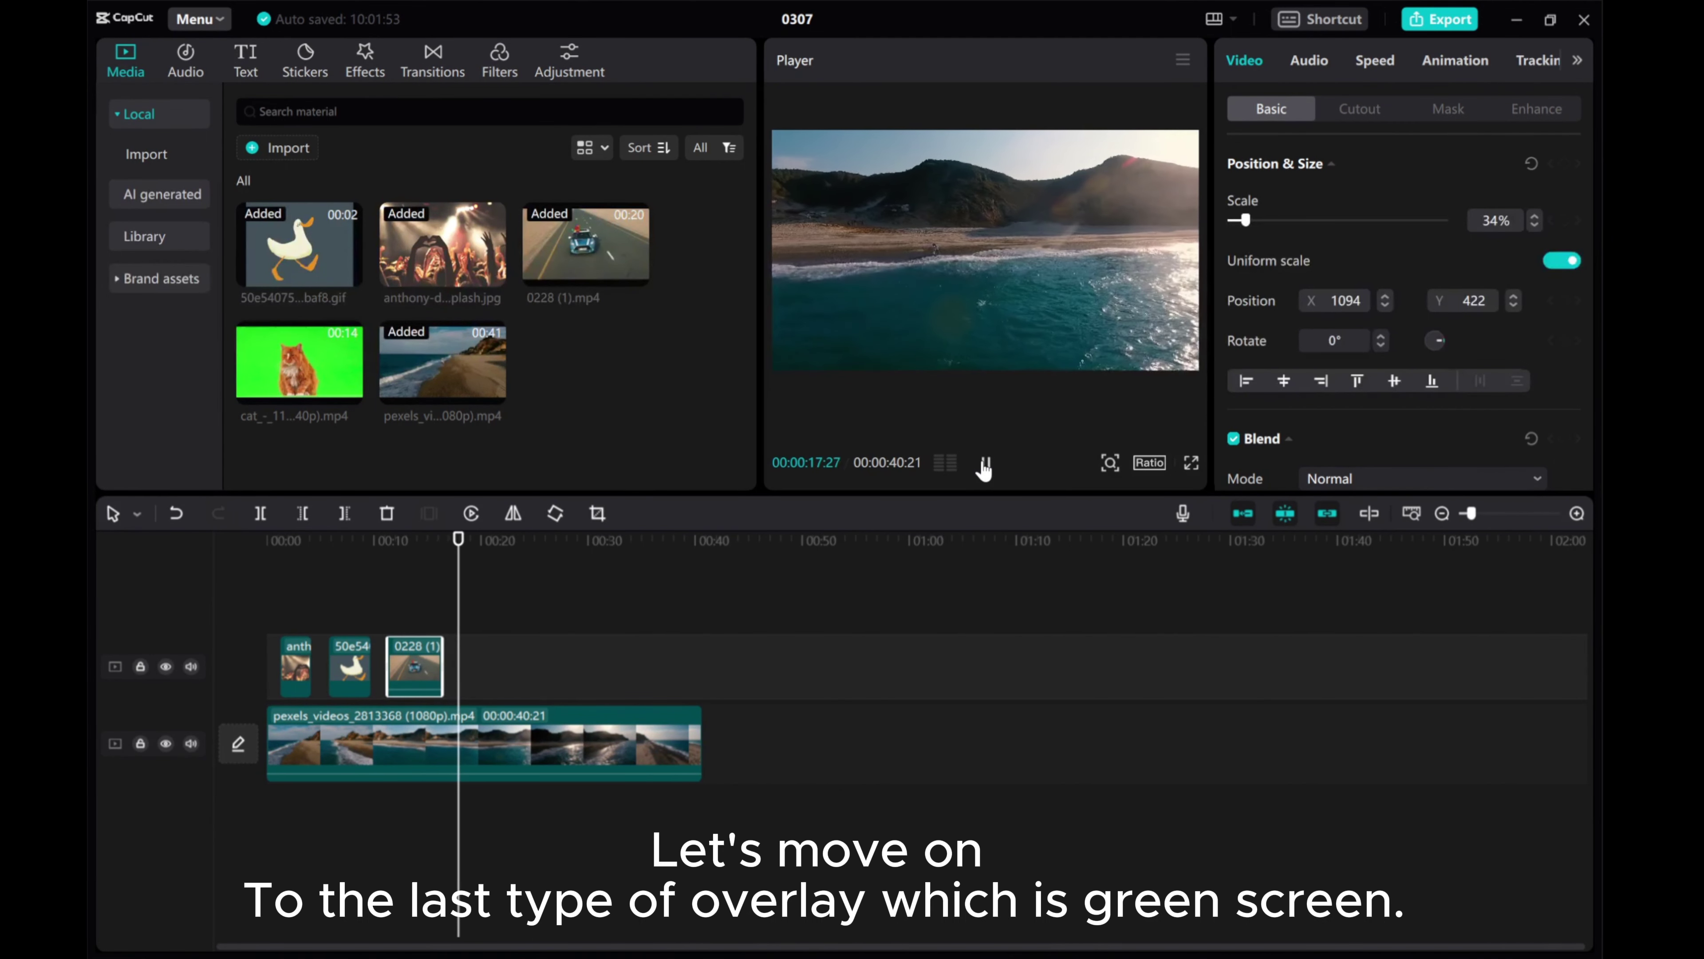
Add the green-screen cat clip after the car overlay, scale it to 83%, and preview from about 16 seconds.
left_click(983, 463)
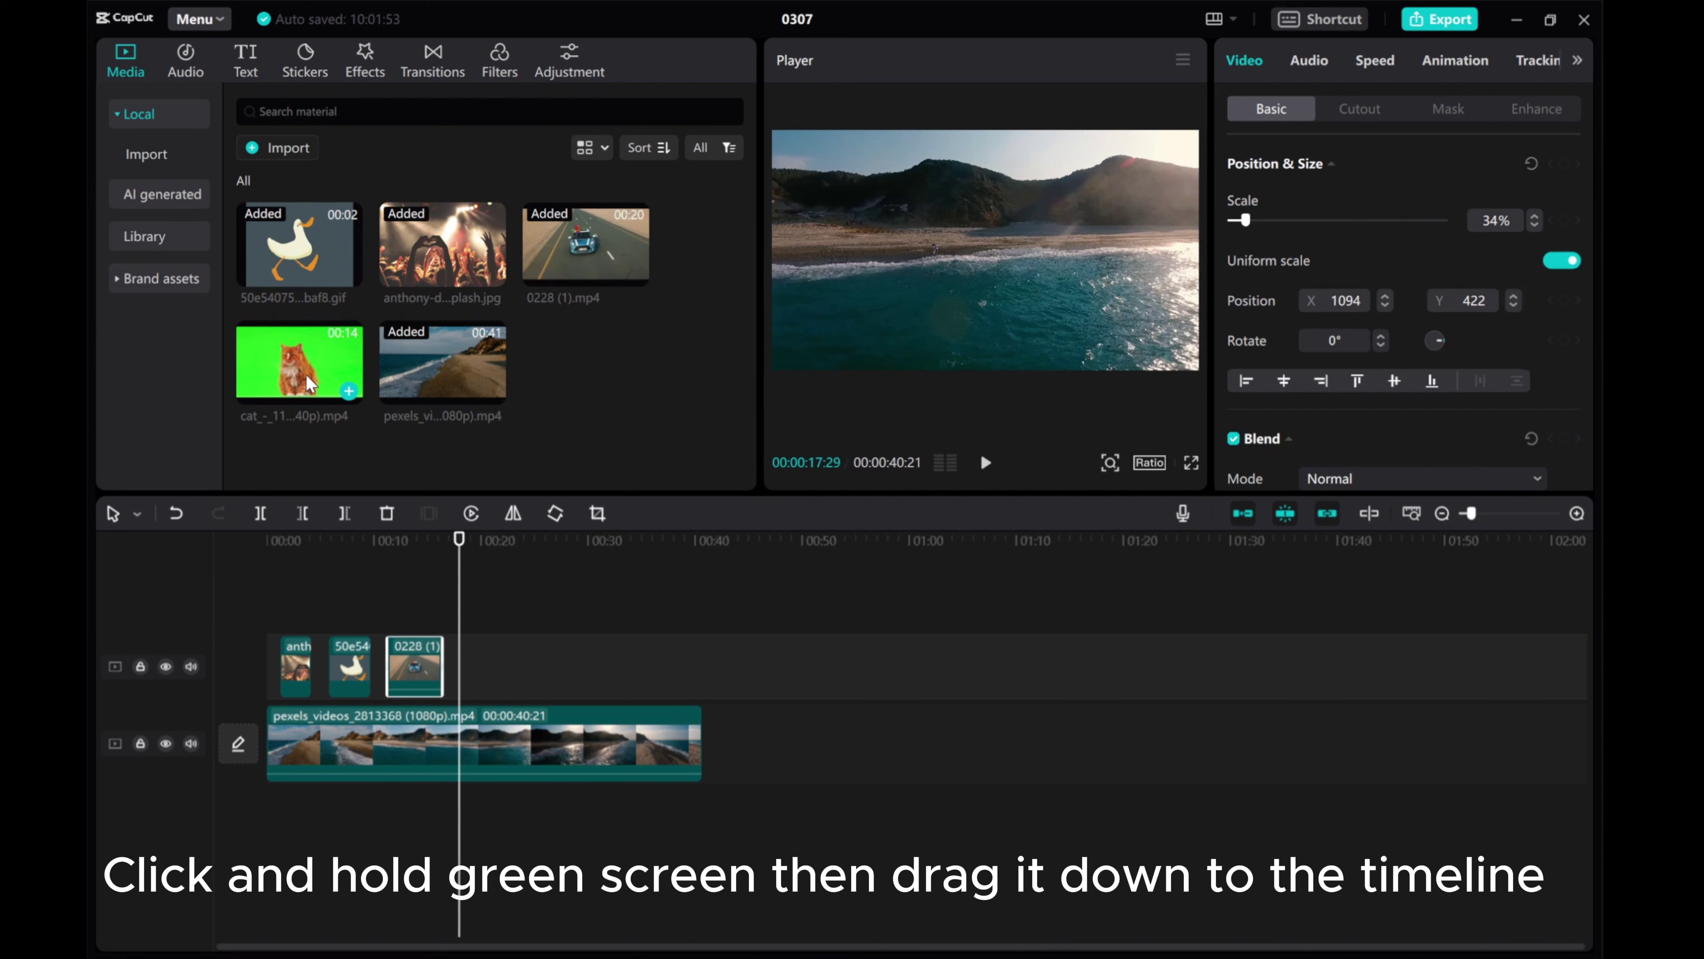
left_click_drag(305, 374, 462, 679)
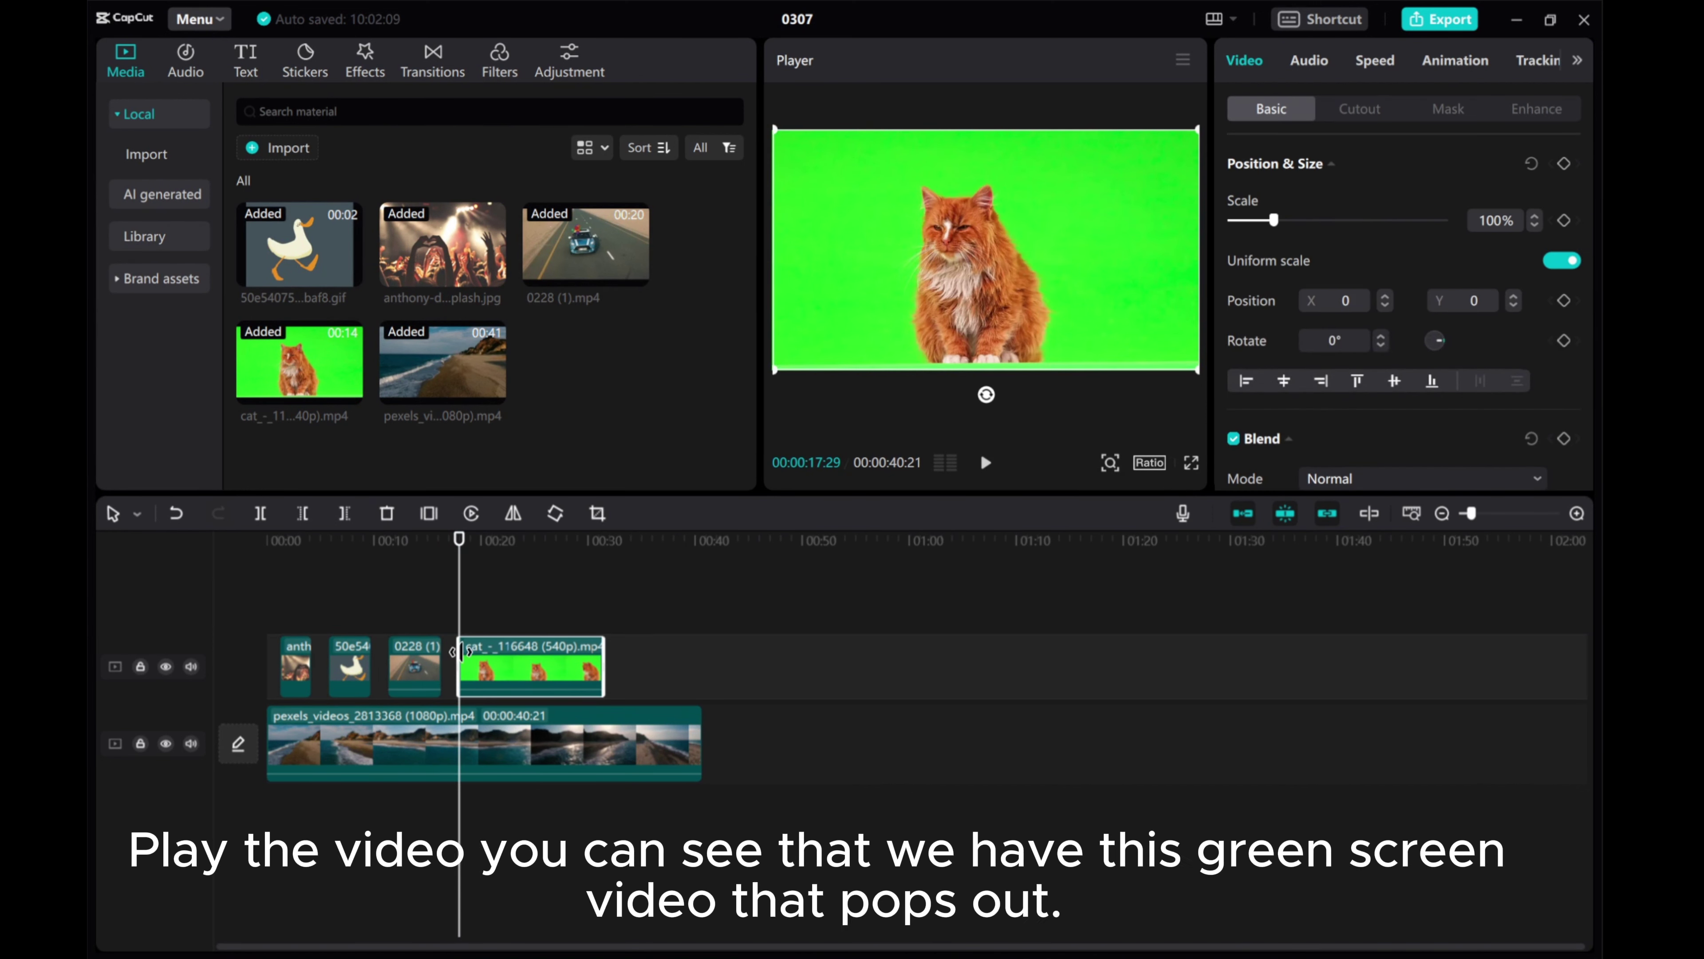
left_click_drag(779, 130, 810, 150)
left_click_drag(460, 565, 446, 566)
left_click(990, 464)
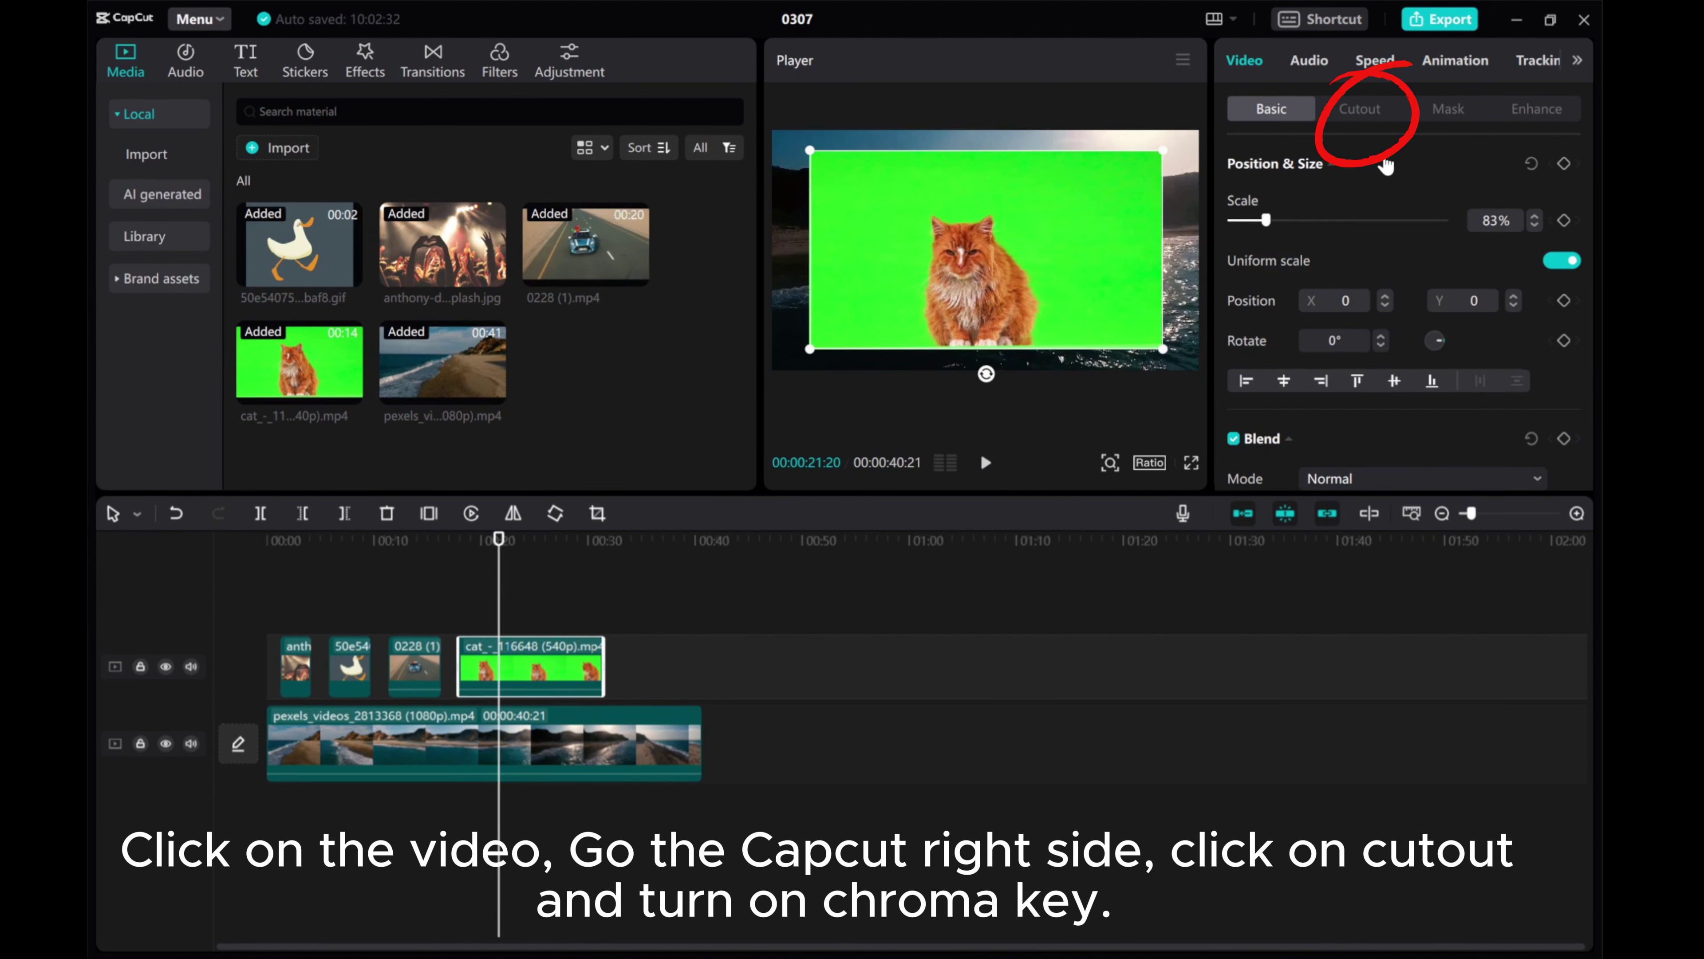
Enable Chroma key under Cutout for the cat clip and sample the green backdrop as the key colour.
left_click(1362, 110)
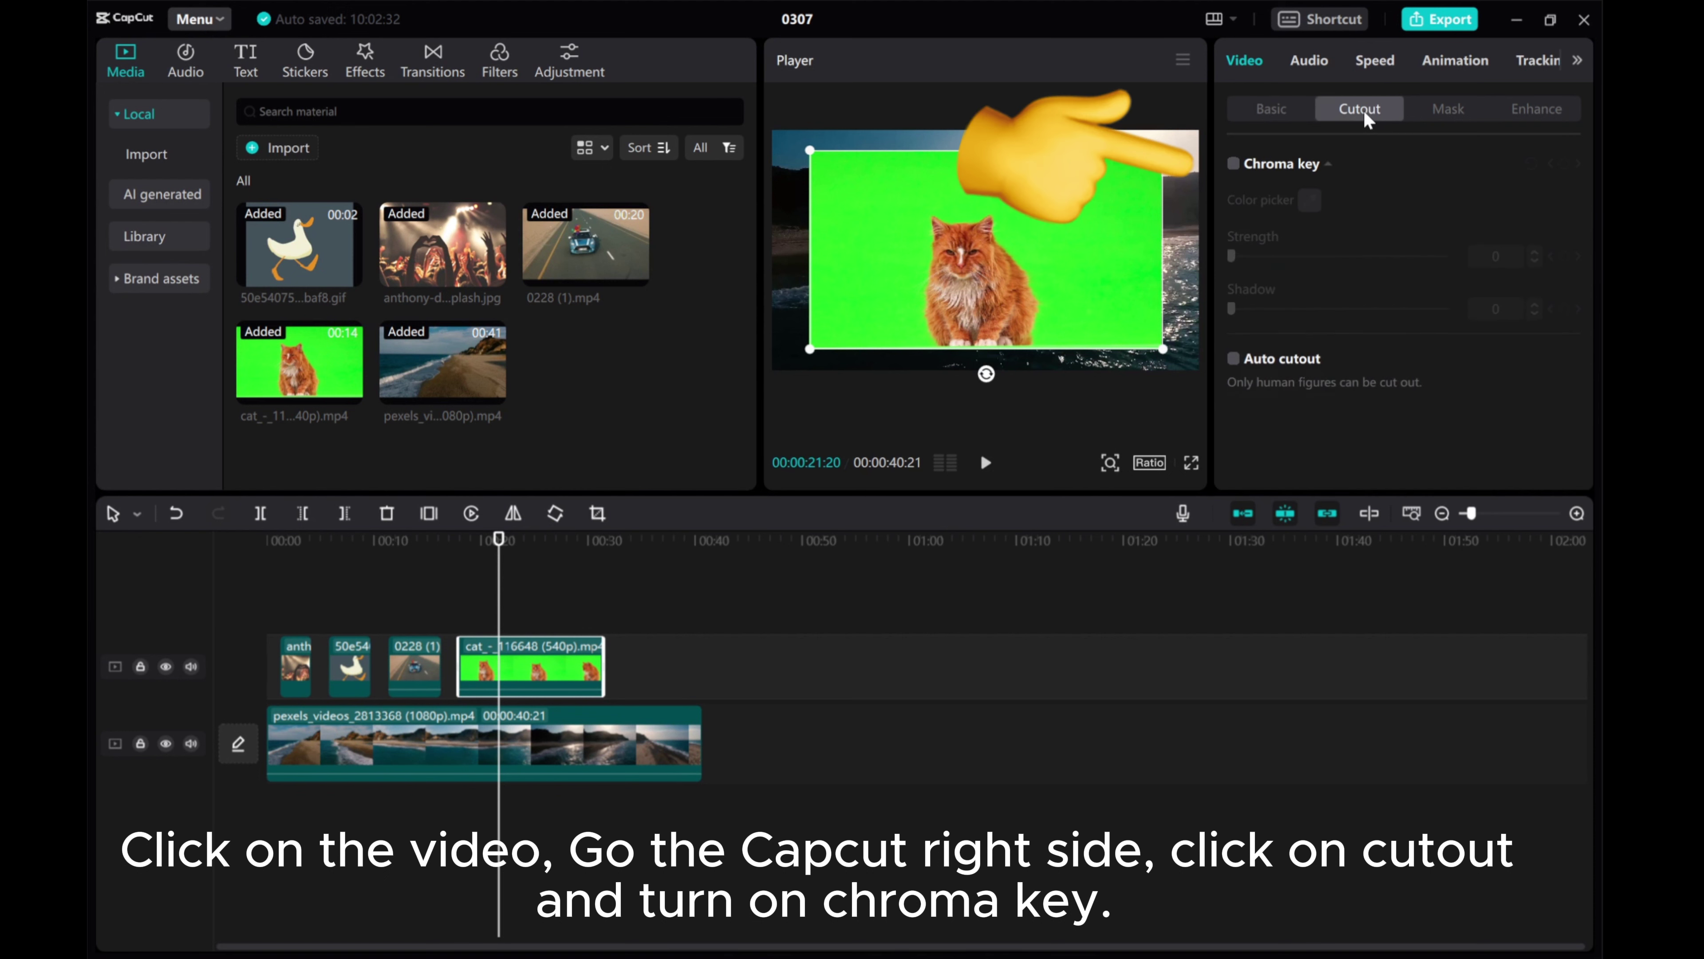
left_click(1235, 165)
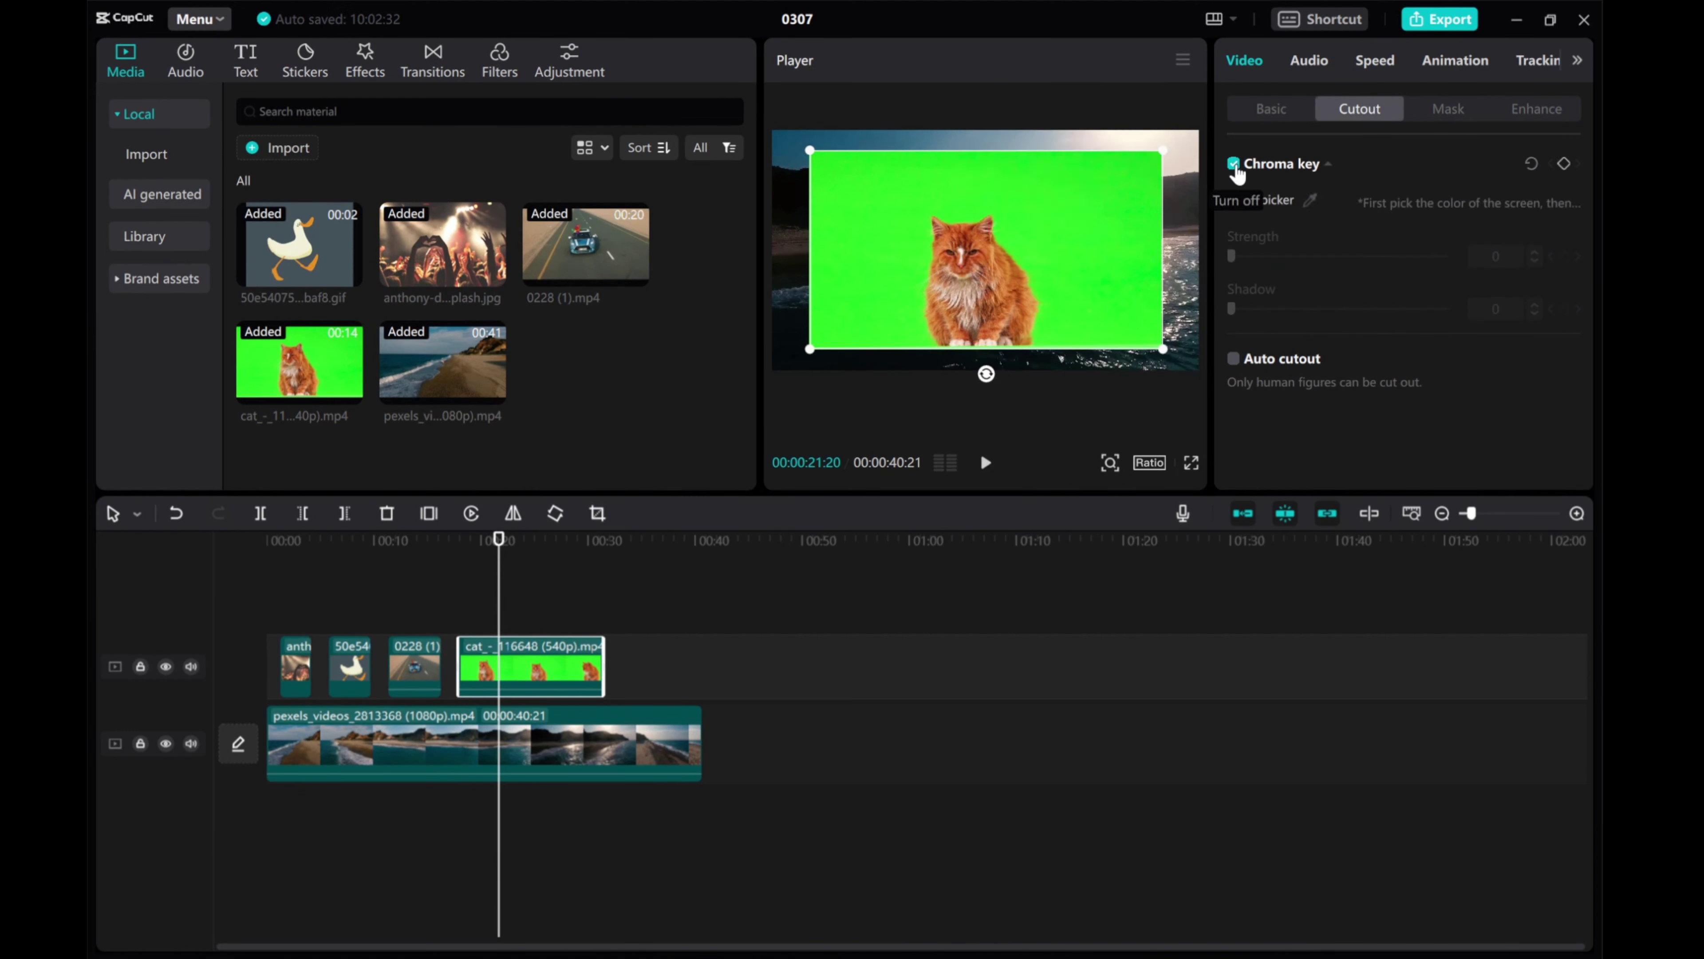
left_click(1311, 199)
left_click(1106, 202)
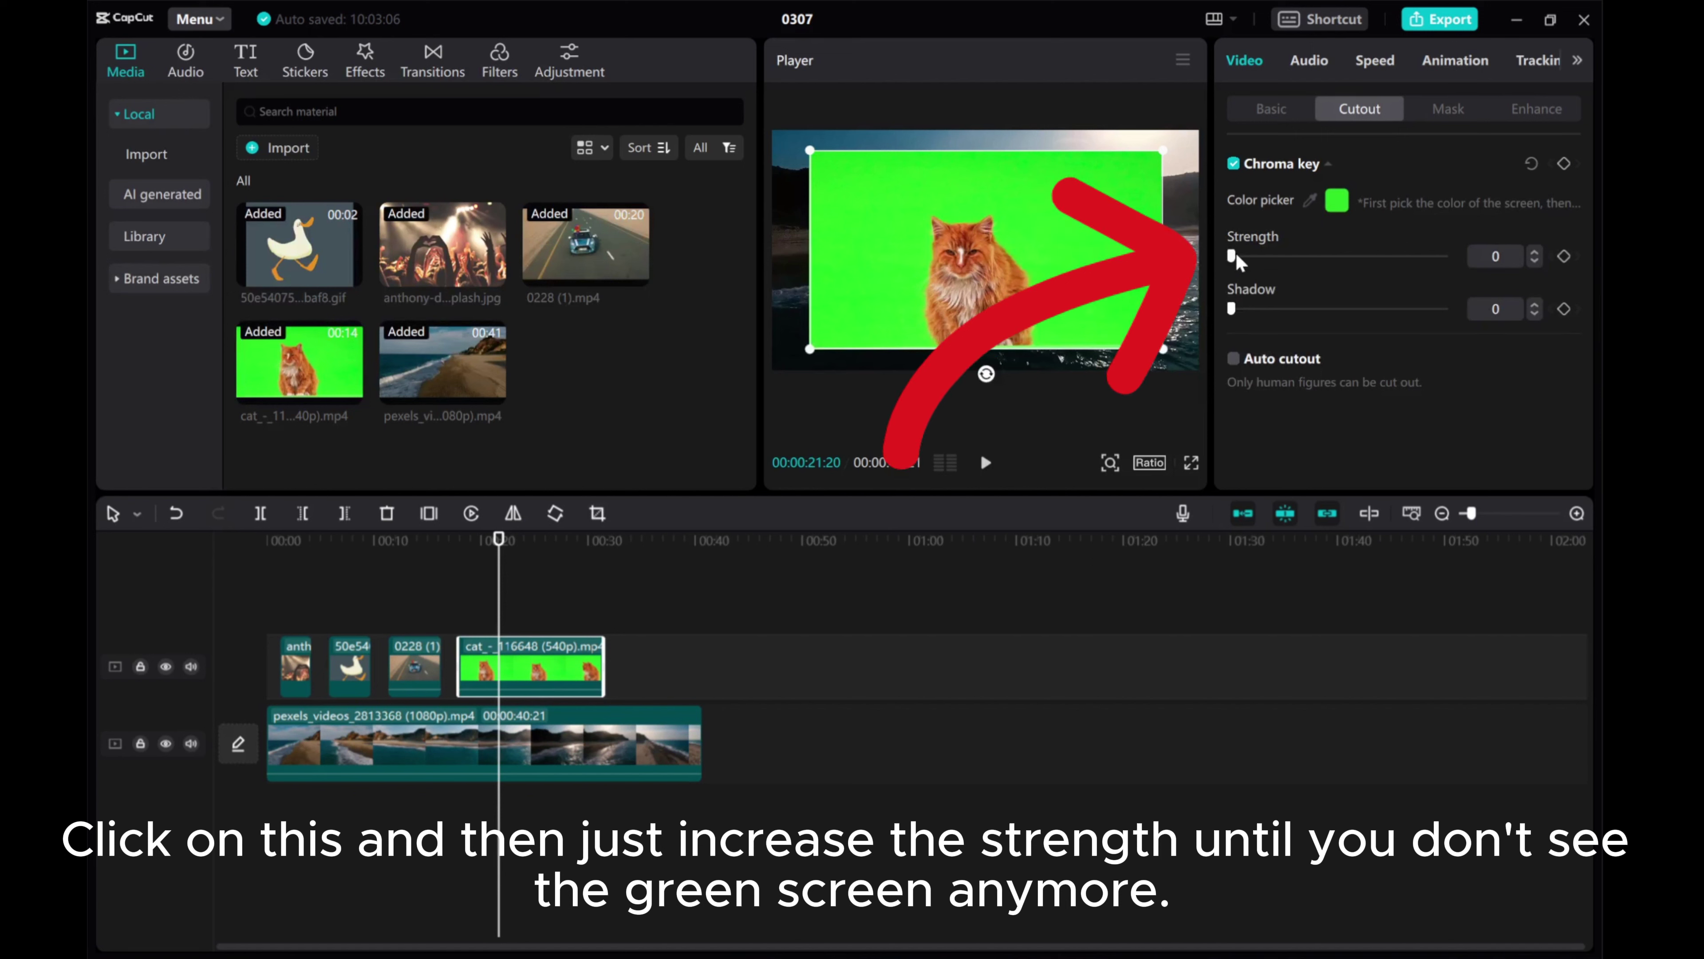
Set chroma key strength to 100, then shrink, raise and slightly tilt the cat.
left_click_drag(1236, 256, 1461, 266)
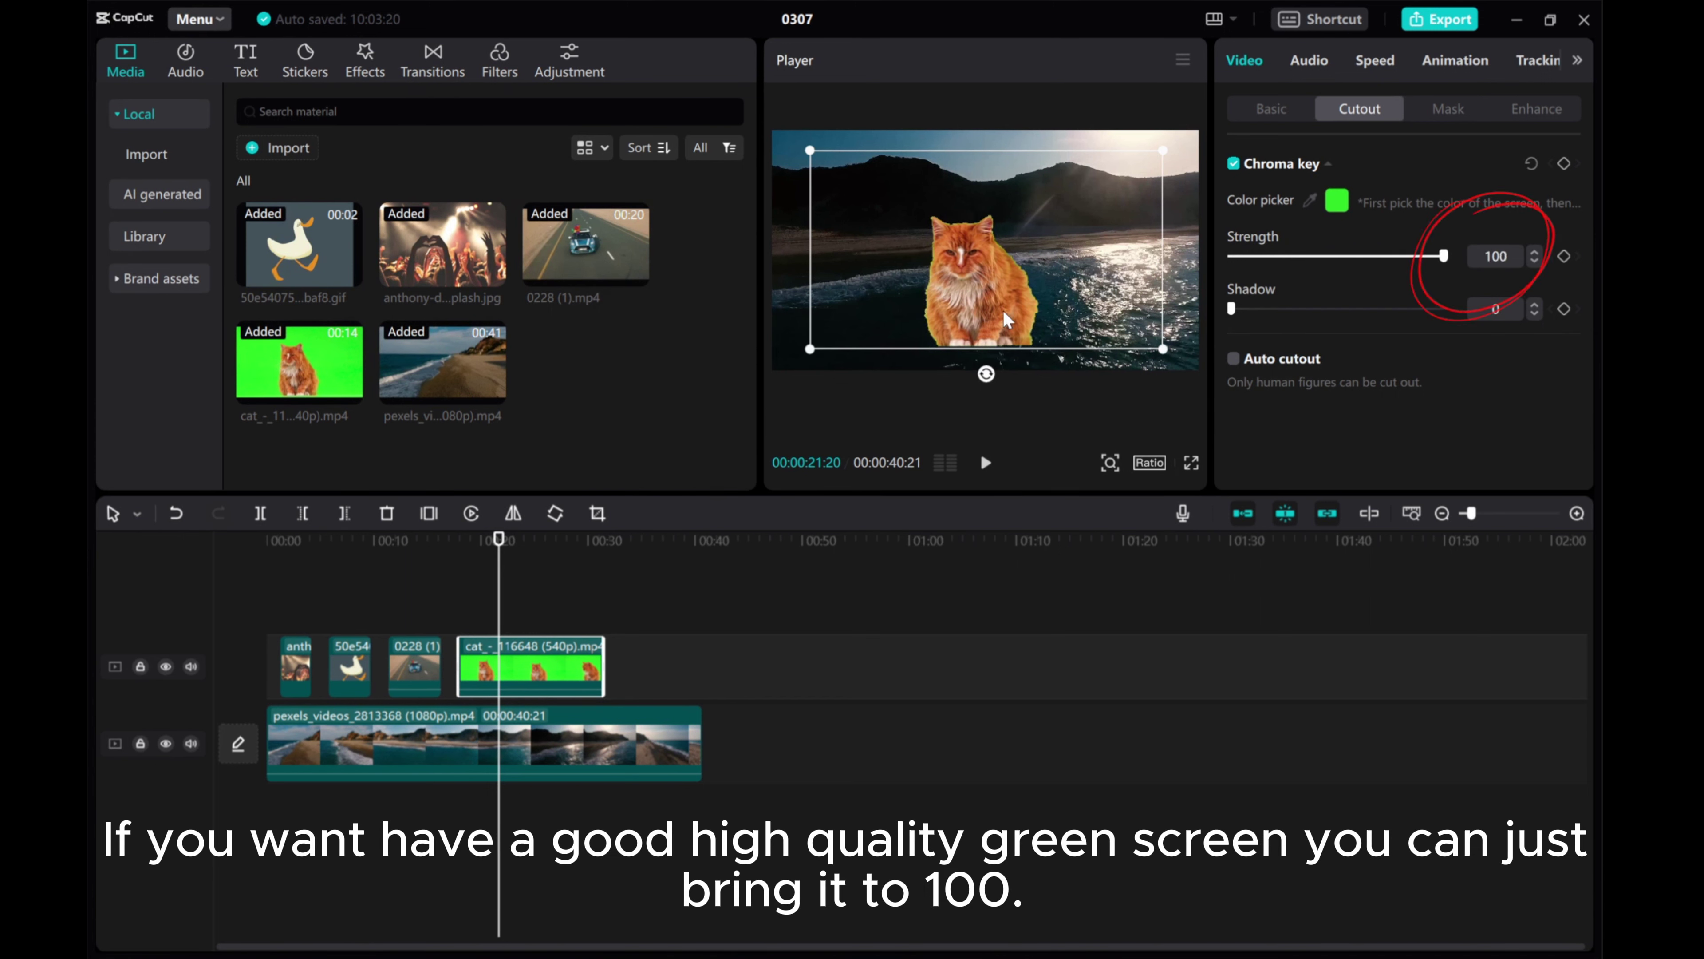
left_click_drag(1159, 349, 1077, 332)
mouse_move(967, 292)
left_mouse_down()
mouse_move(958, 260)
mouse_move(981, 321)
left_mouse_up()
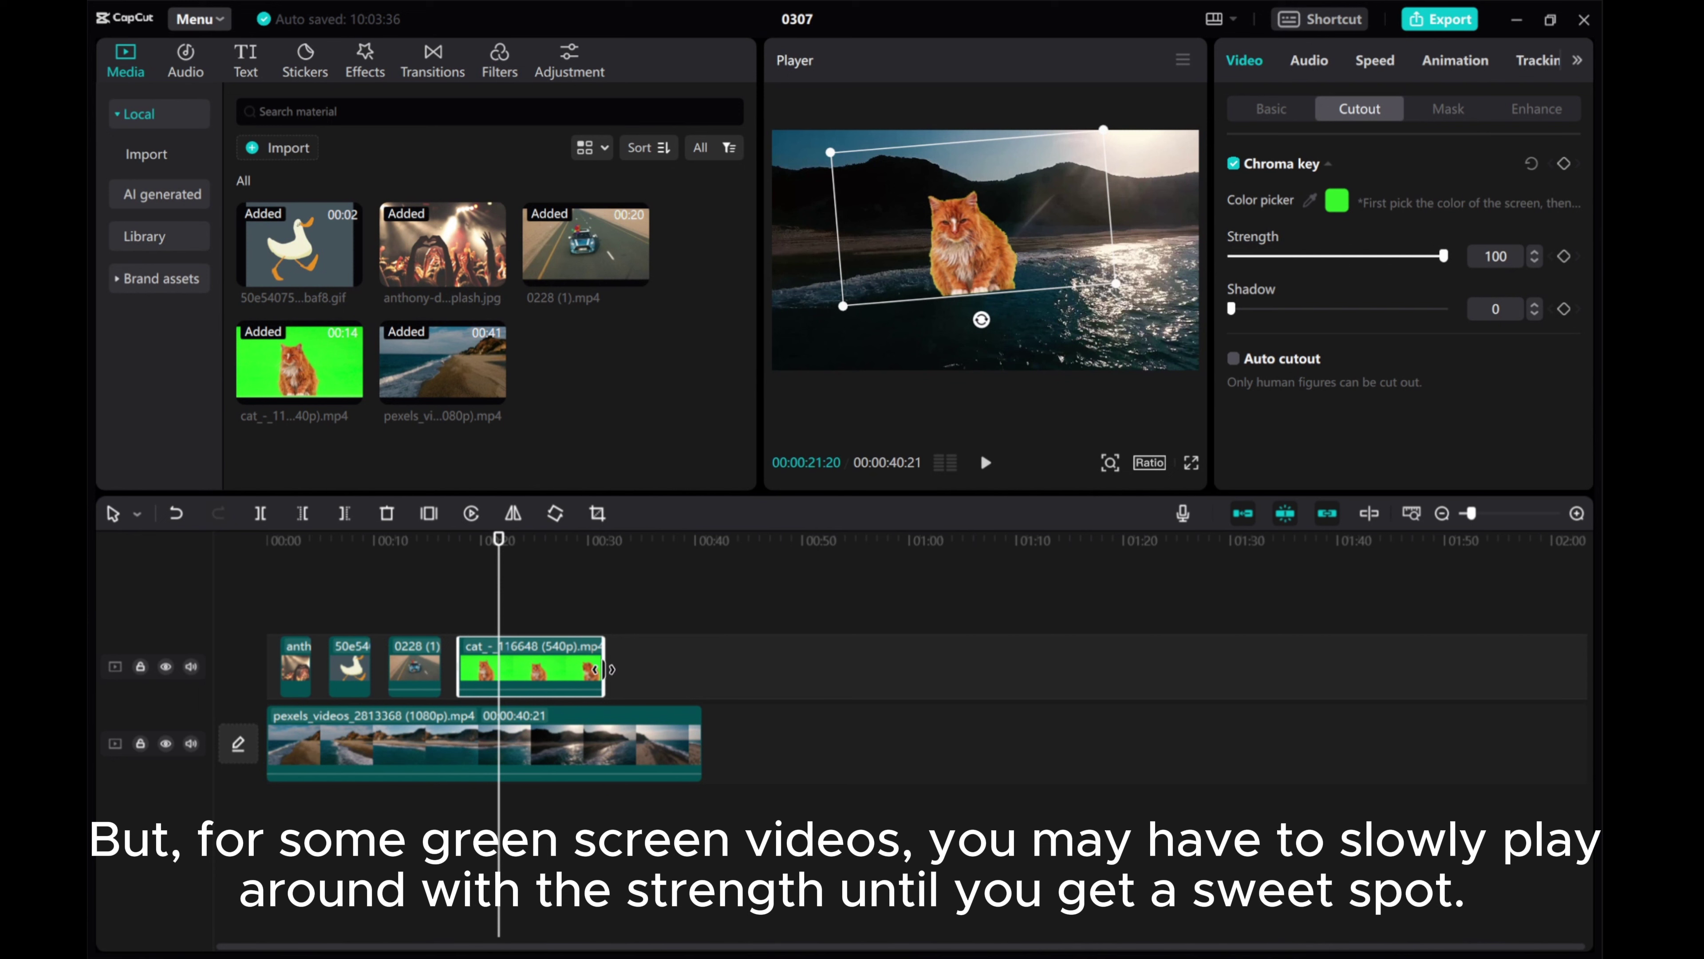
Trim the duck, car and cat clips into a tight row and return the playhead to 0.
left_click_drag(603, 669, 535, 669)
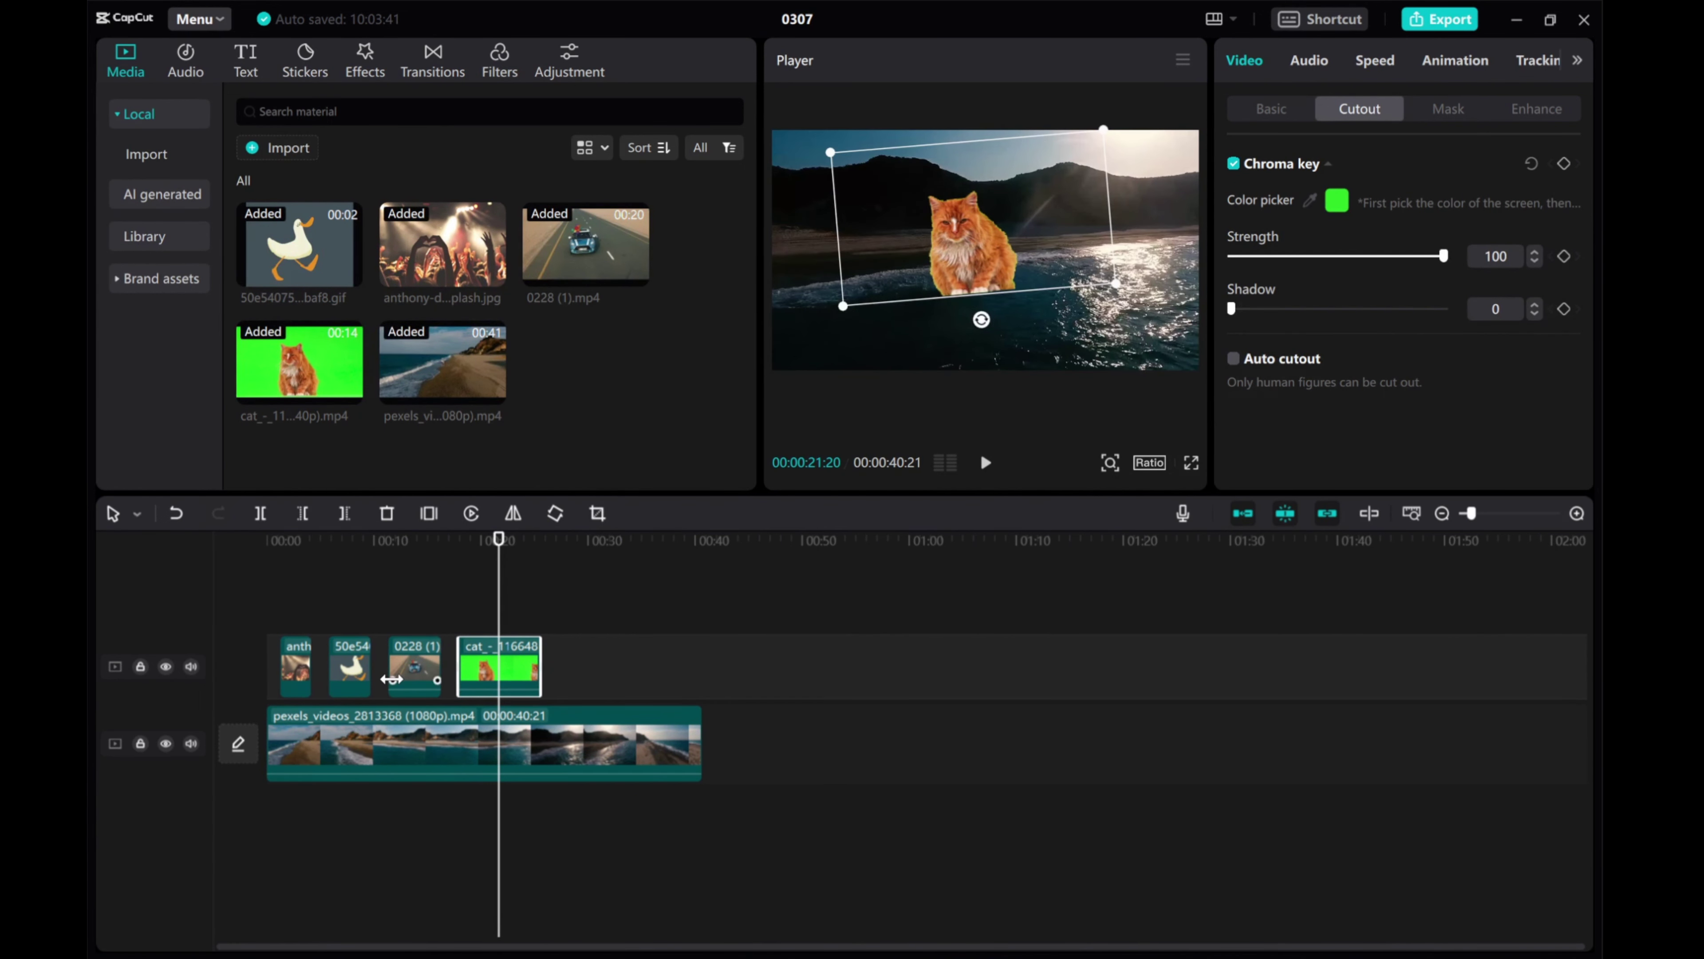
left_click(357, 680)
left_click_drag(362, 672, 349, 672)
left_click_drag(413, 671, 386, 668)
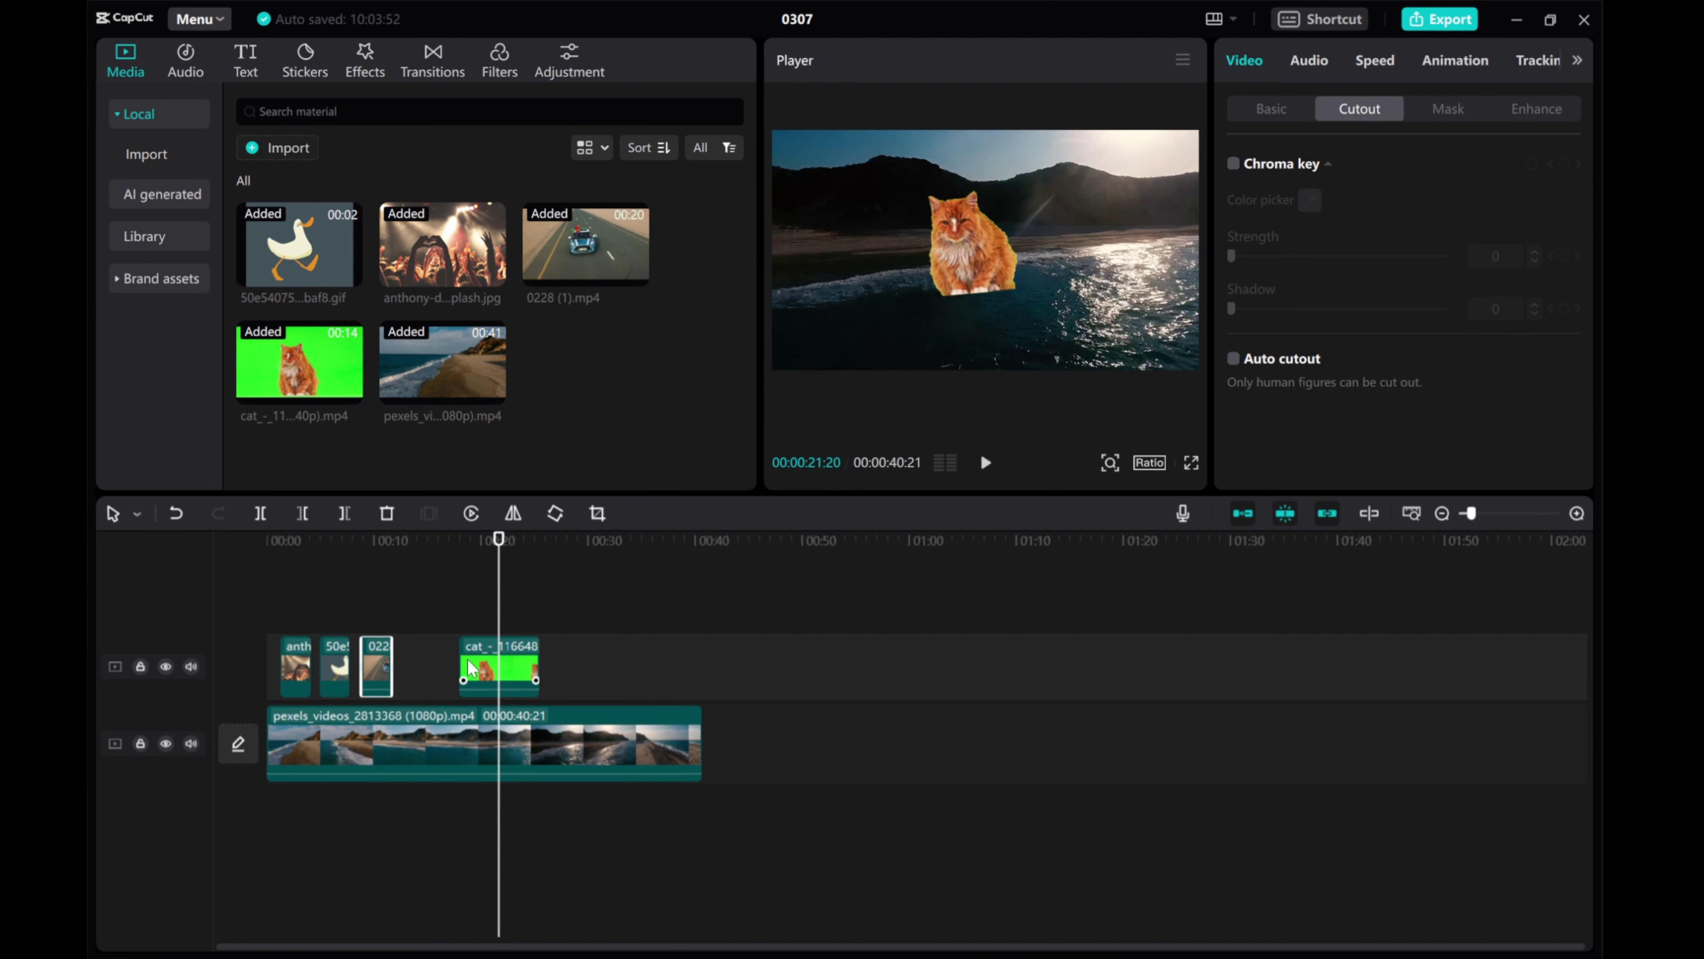
left_click_drag(500, 668, 424, 670)
left_click_drag(502, 555, 252, 565)
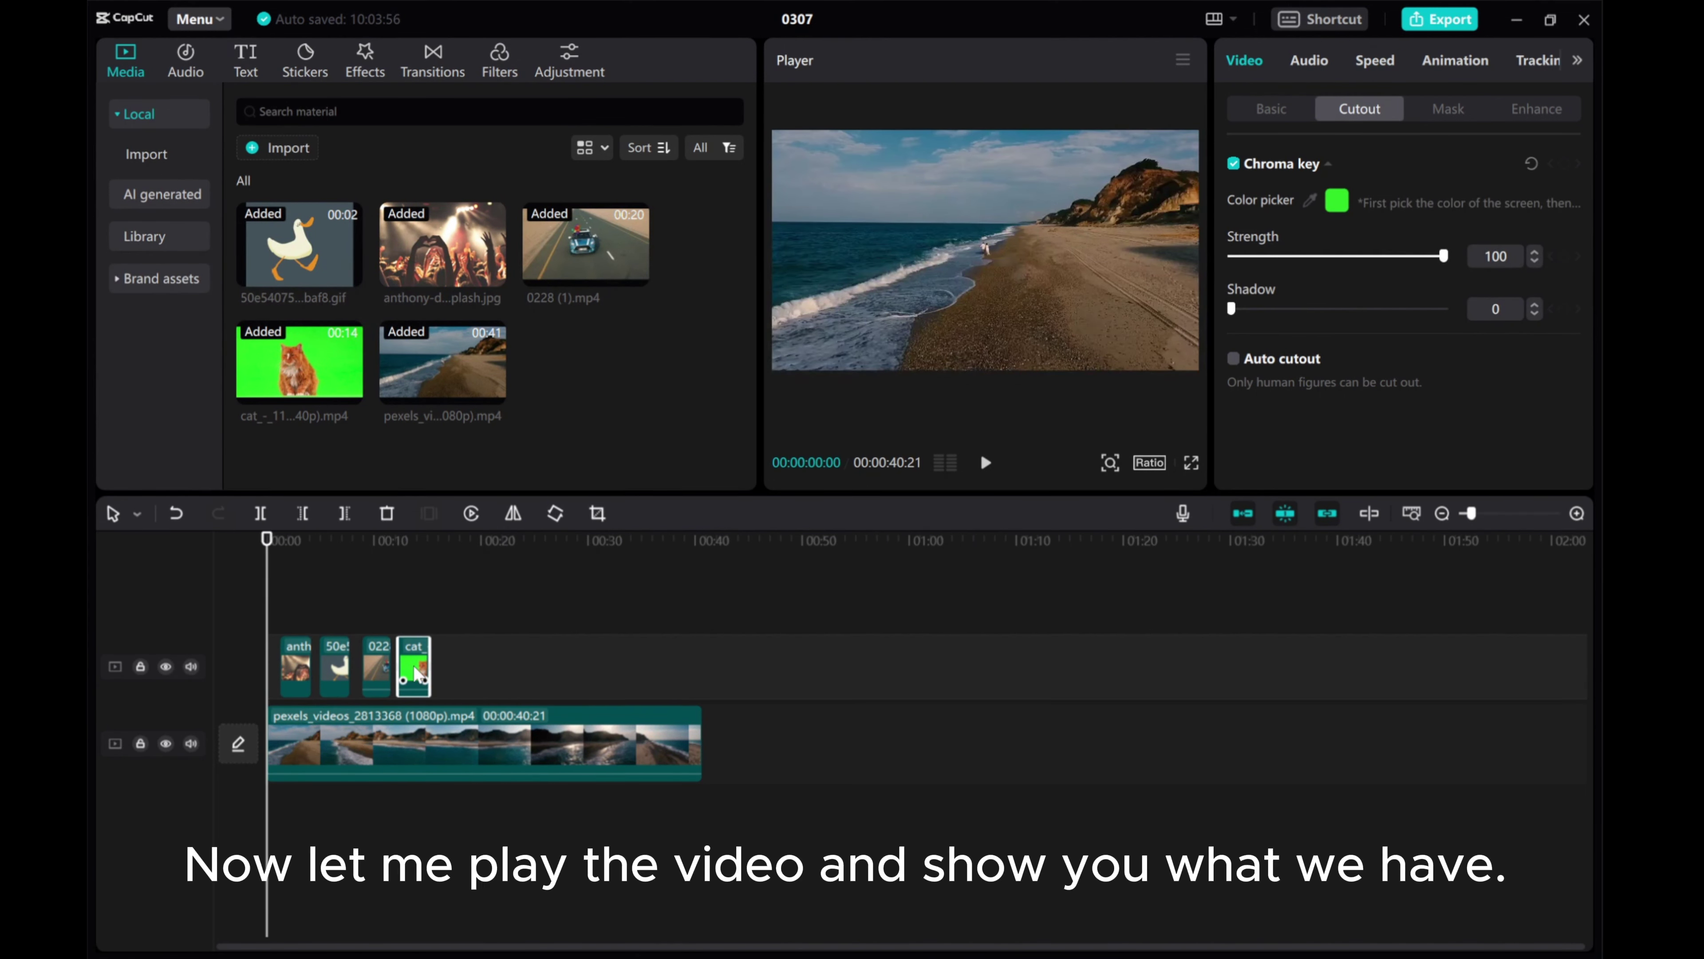
Move the cat clip onto a new top track starting at 00:00 and preview it over the beach.
left_click_drag(416, 675, 389, 641)
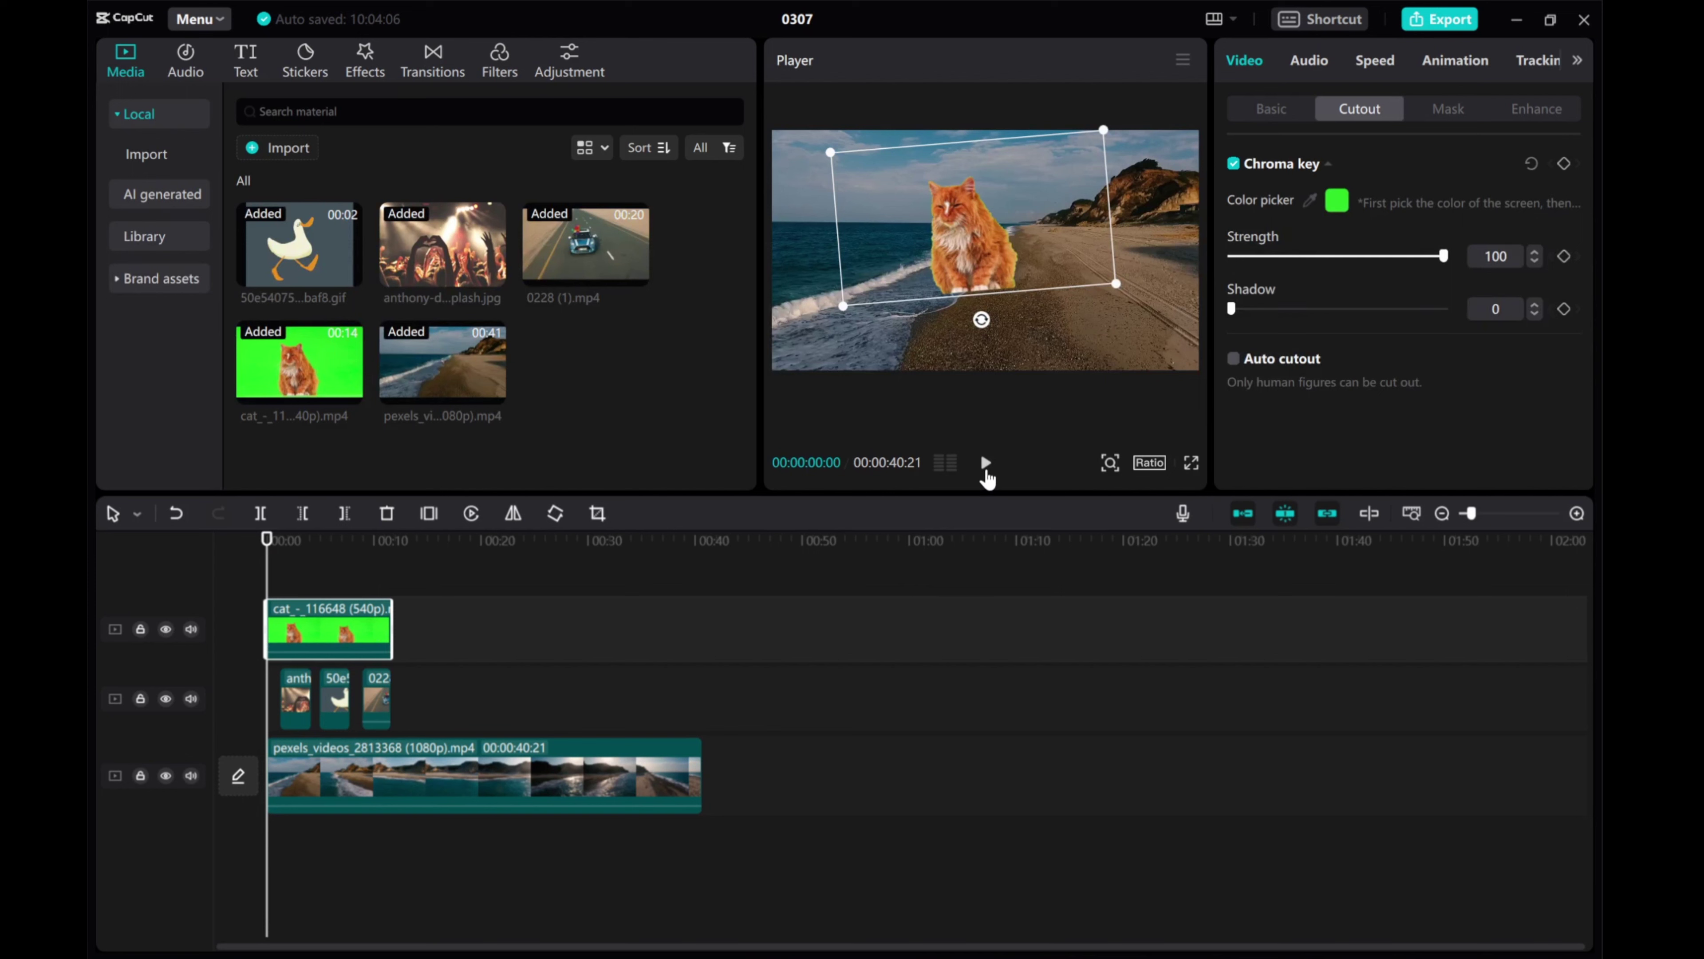
left_click(987, 470)
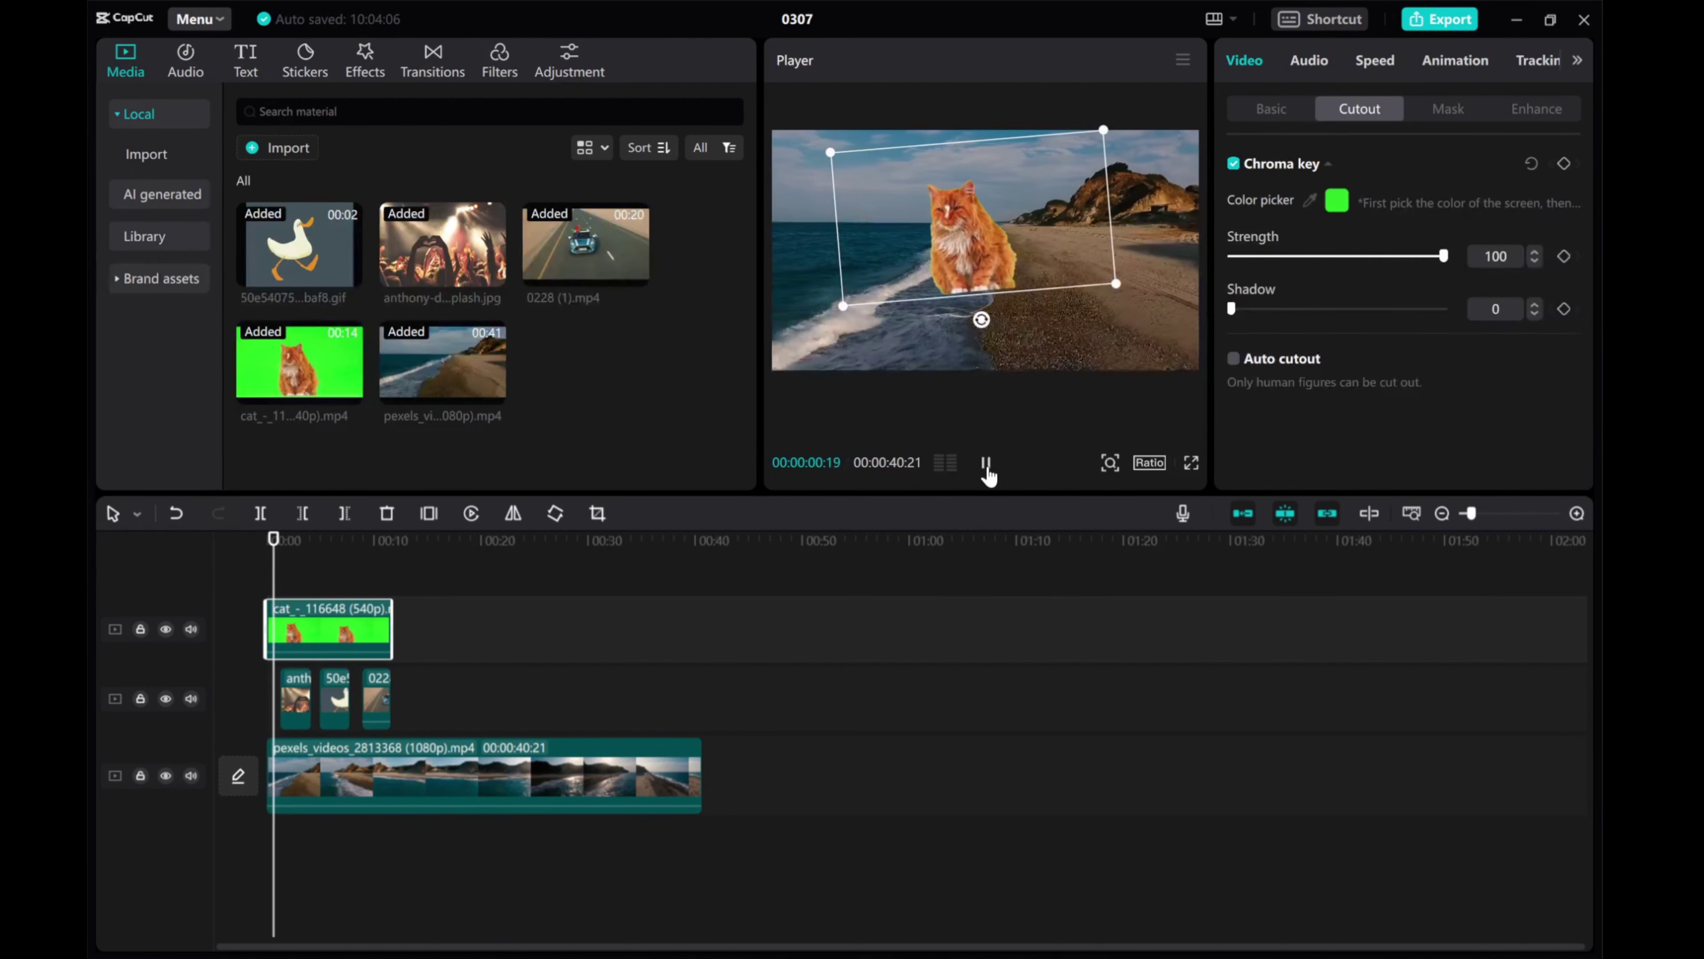